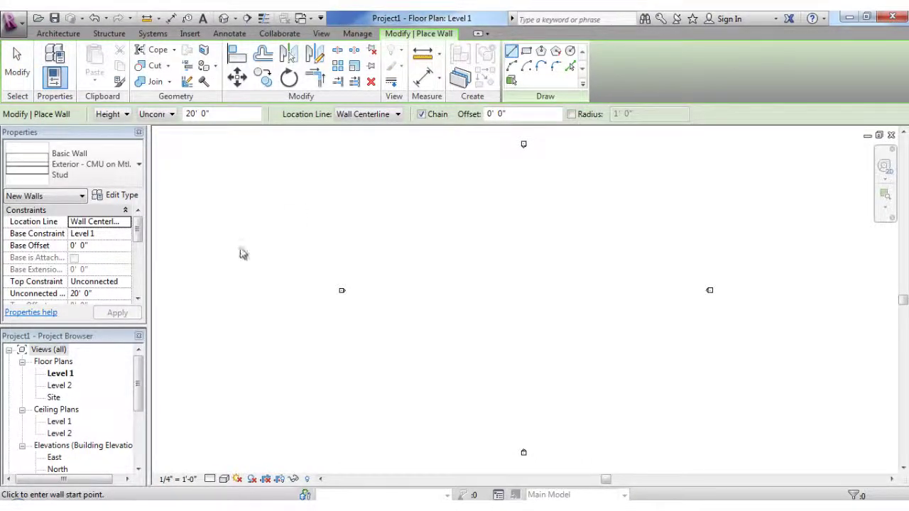
- Start an architectural wall and choose the Exterior - Brick on CMU basic wall type
key("Escape")
key("Escape")
left_click(53, 82)
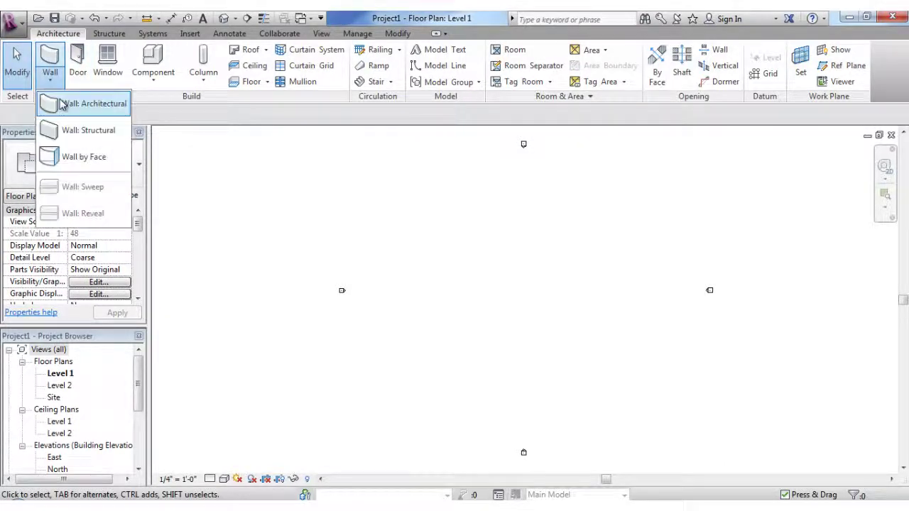
left_click(71, 101)
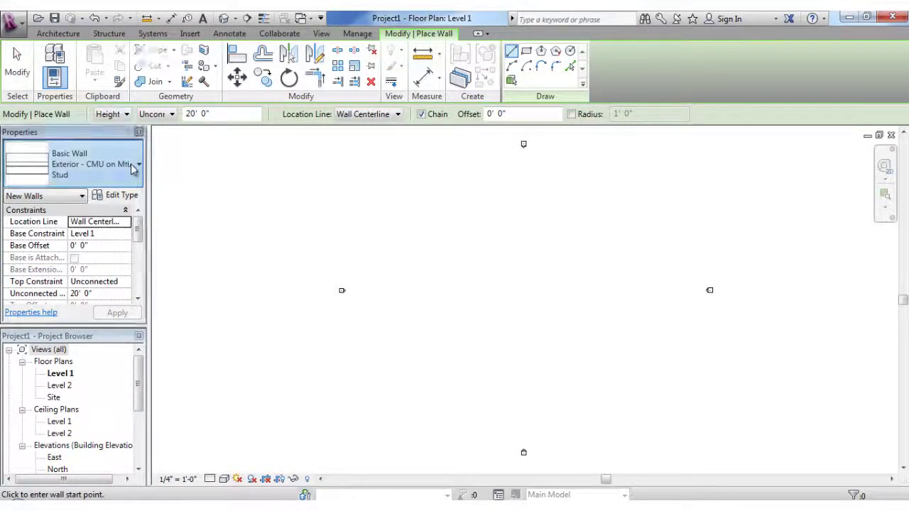
left_click(128, 172)
left_click_drag(175, 260, 189, 227)
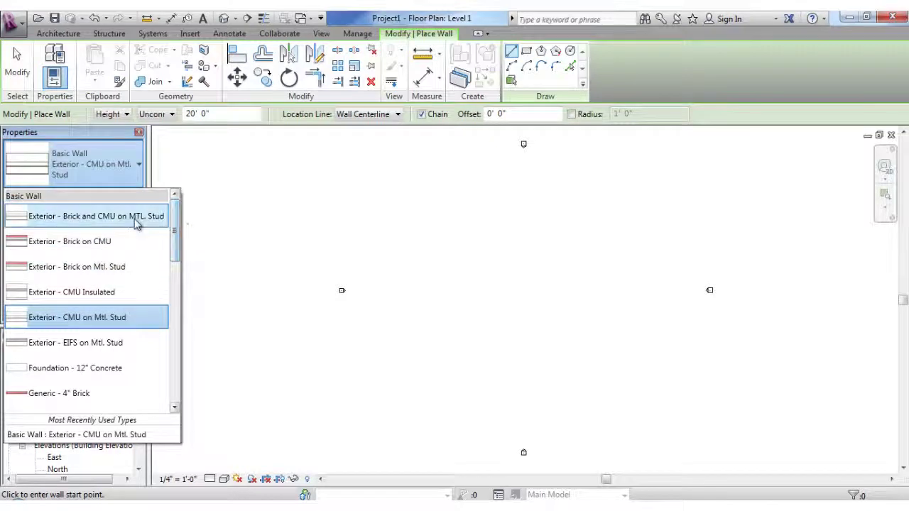
mouse_move(137, 222)
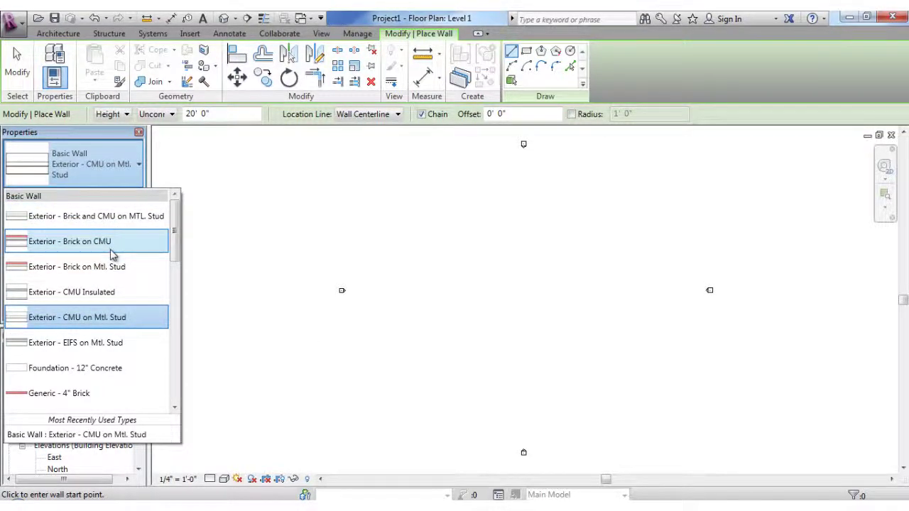
left_click(110, 242)
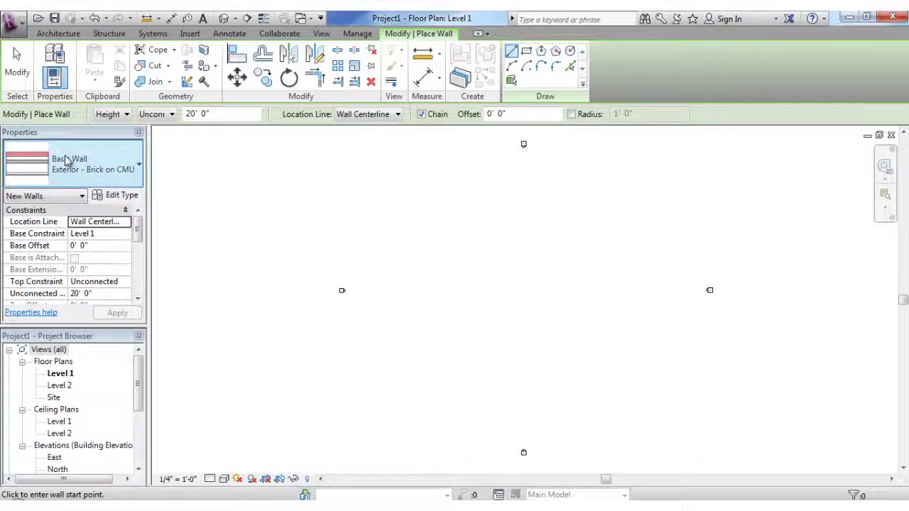
- Examine the type properties and all structure layers of the Exterior - Brick on CMU wall, leaving them unedited
left_click(117, 195)
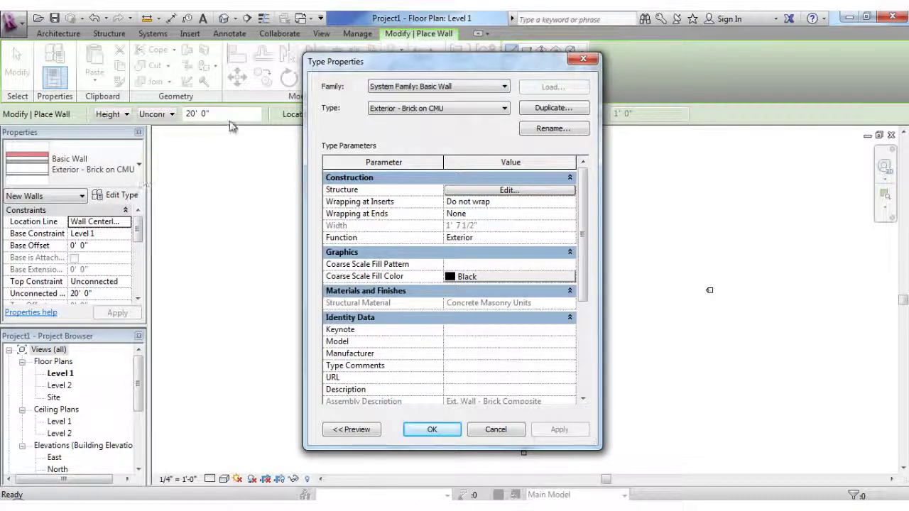
left_click(622, 475)
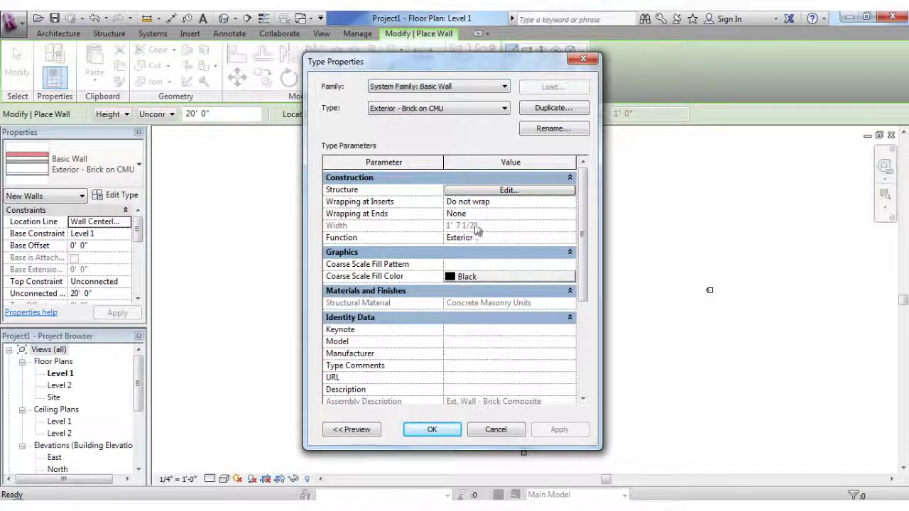
left_click(489, 190)
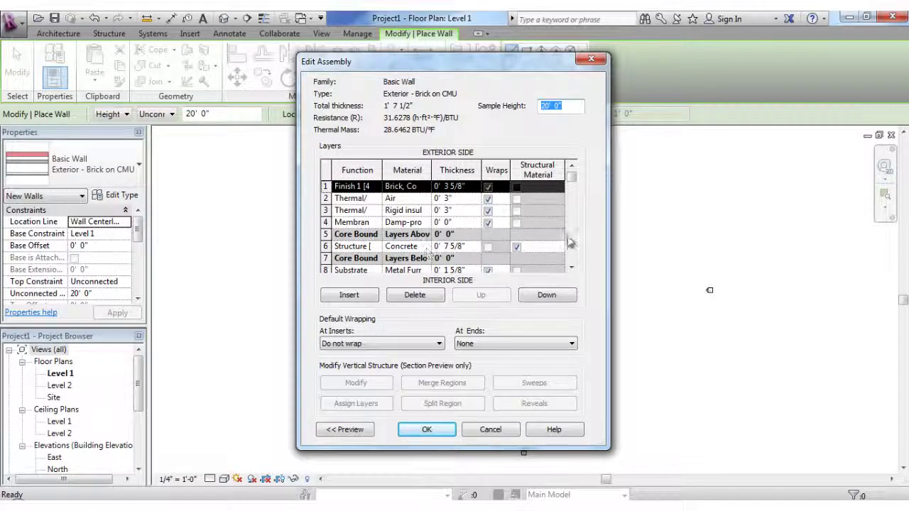
left_click(571, 268)
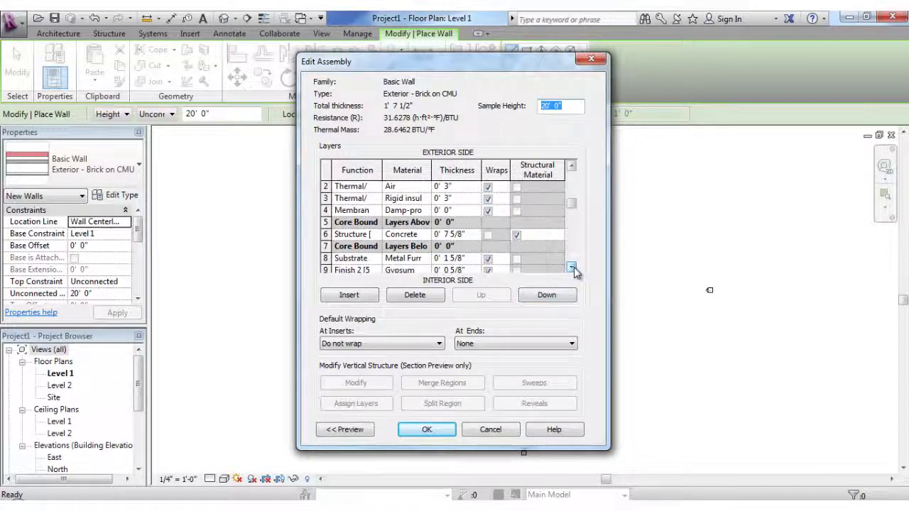
left_click(572, 268)
left_click(571, 268)
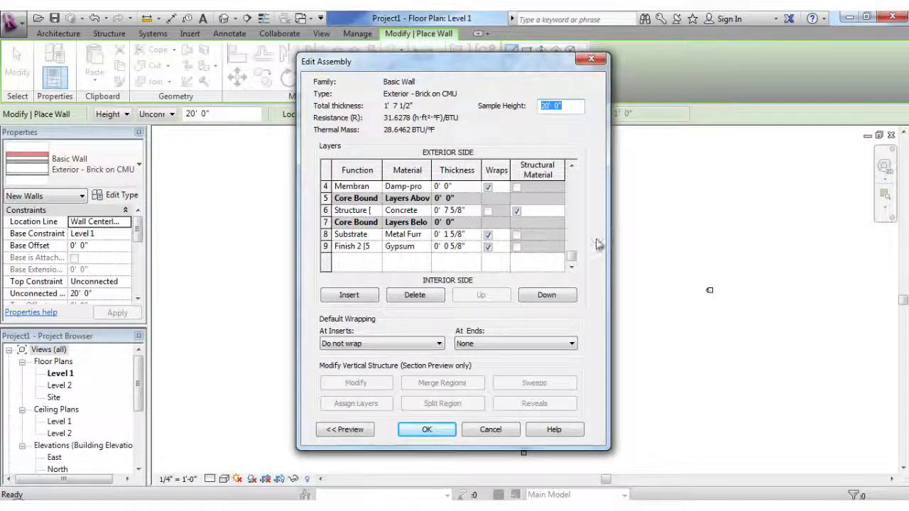
left_click_drag(572, 254, 571, 169)
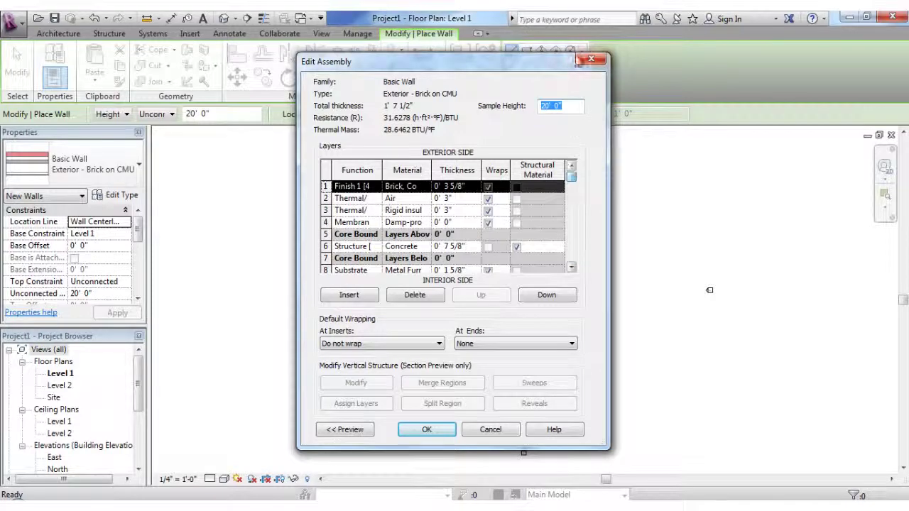
left_click(591, 60)
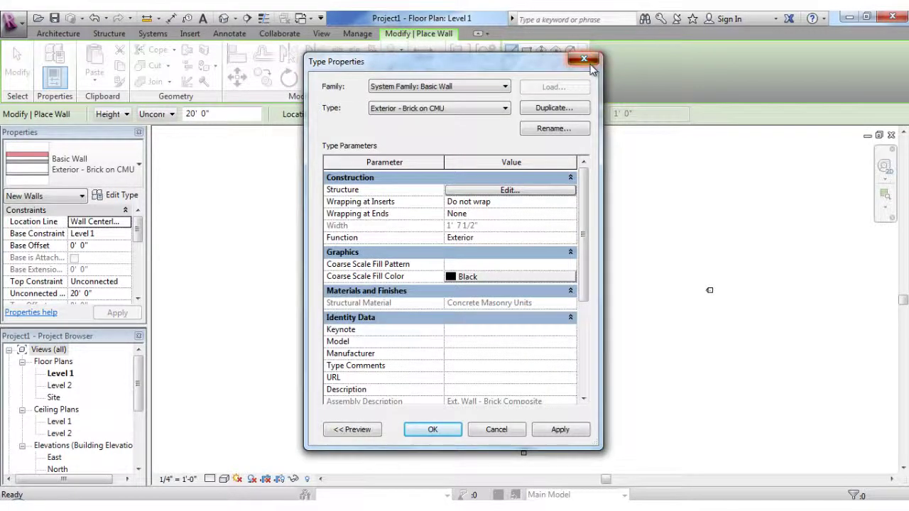
left_click(585, 60)
- Switch to the Exterior - EIFS on Mtl. Stud wall type and examine its structure layers
left_click(139, 166)
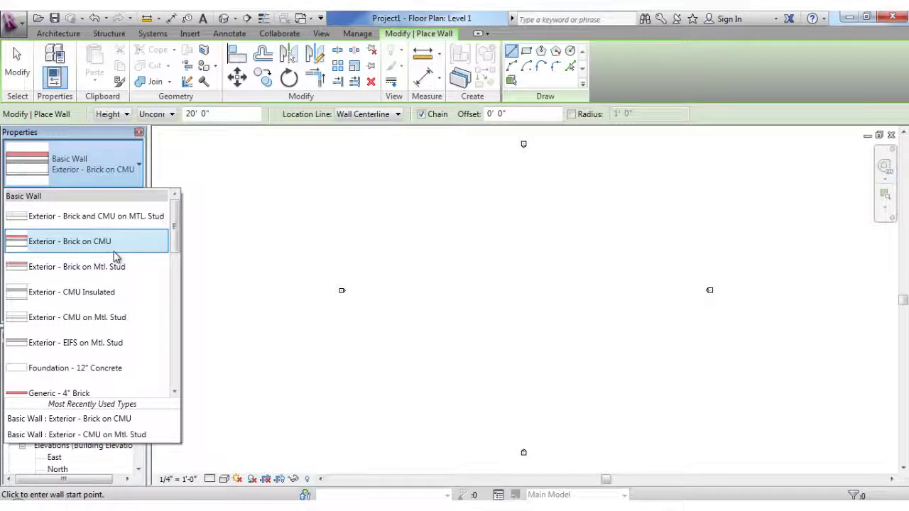
left_click(116, 348)
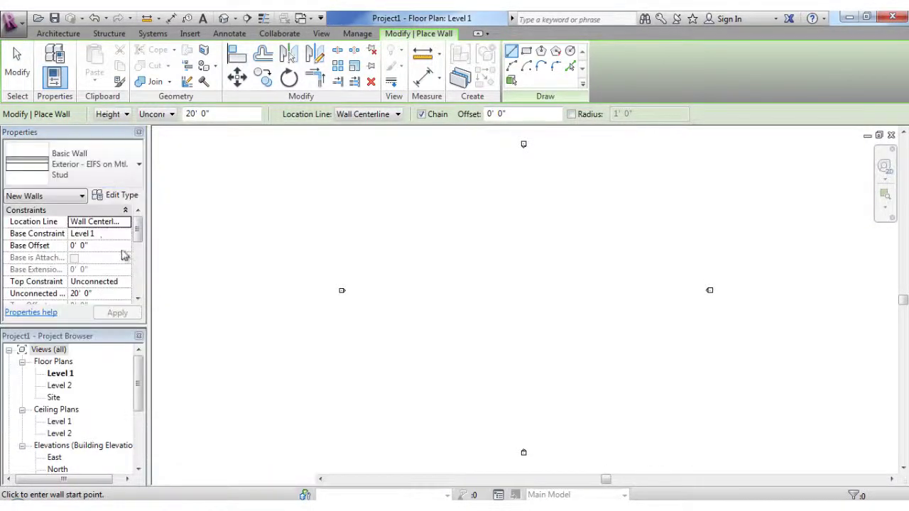
left_click(119, 195)
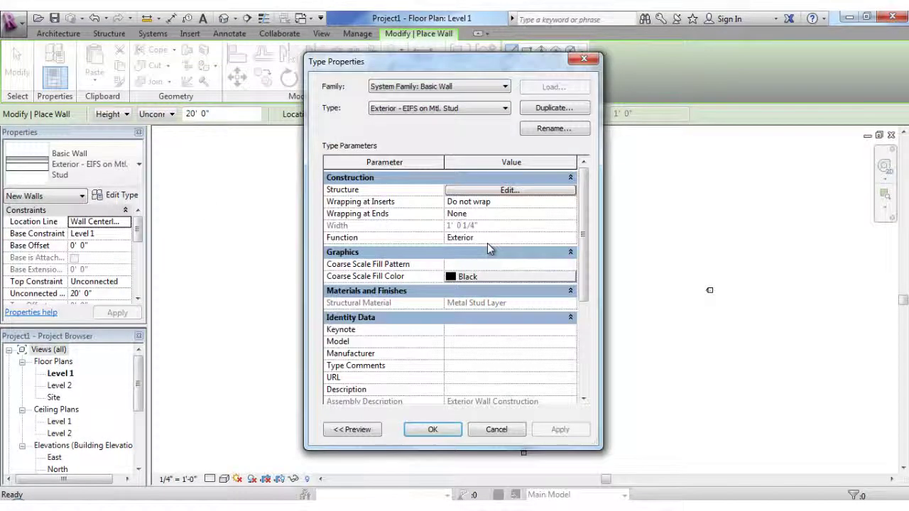
left_click(508, 190)
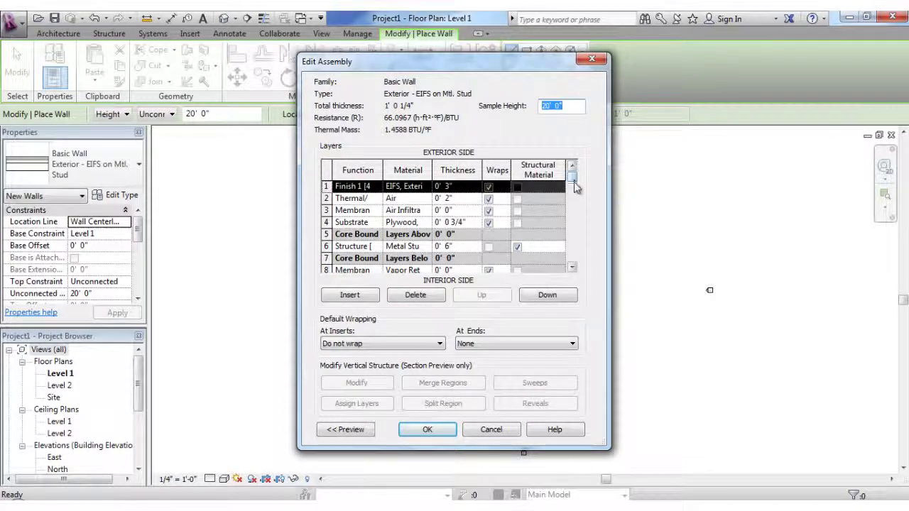
left_click_drag(575, 186, 577, 264)
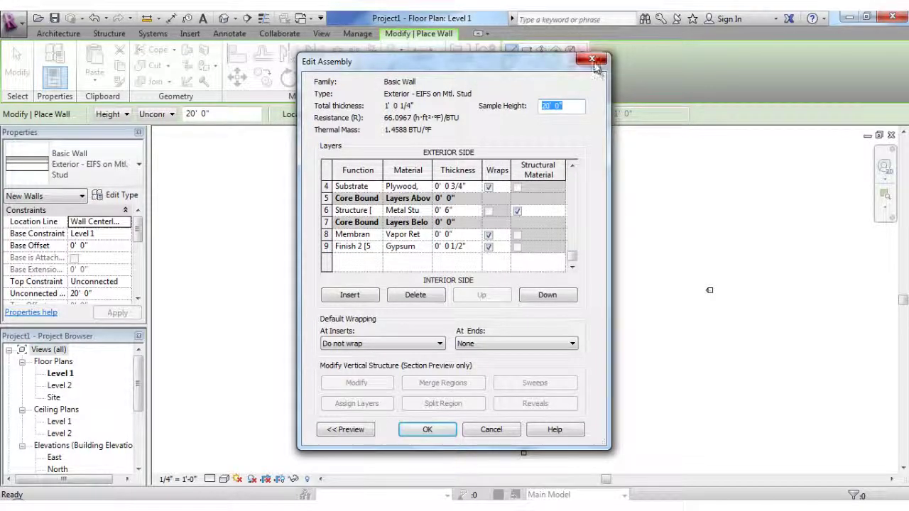
left_click(594, 61)
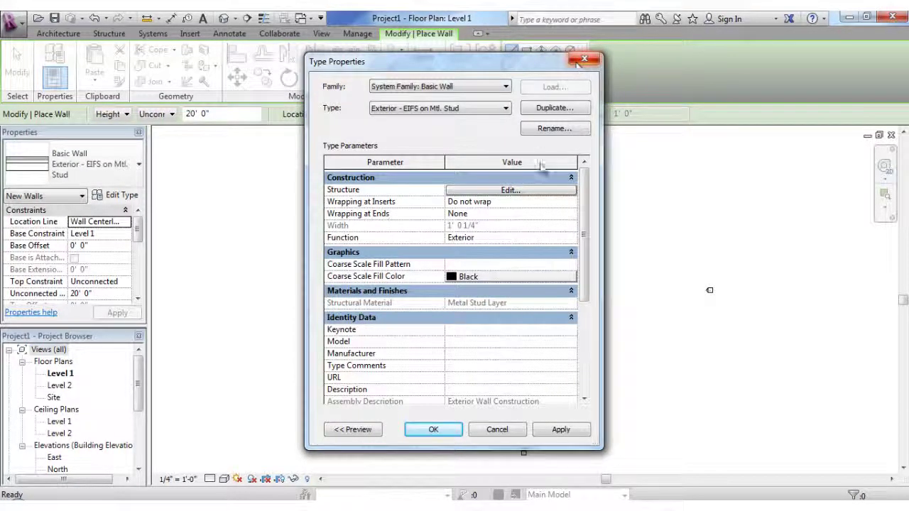
left_click(593, 62)
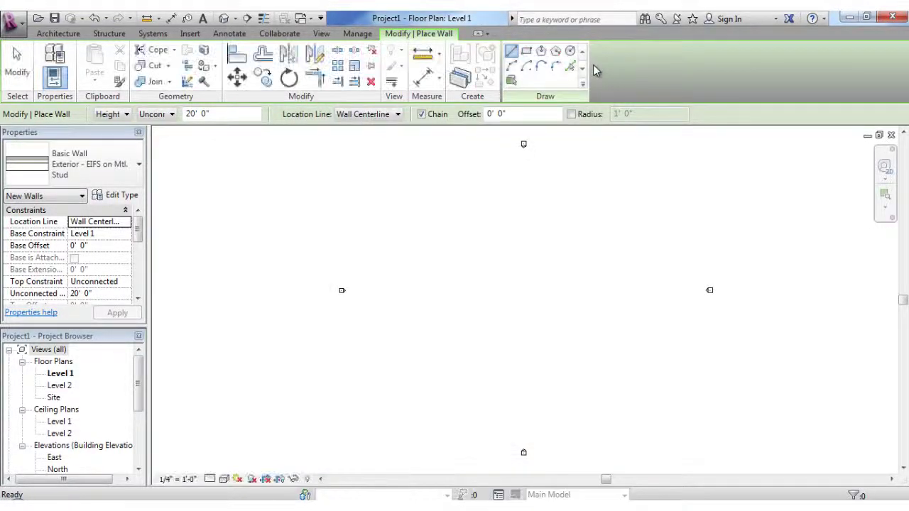
- Choose the Generic - 6" basic wall type for the new walls
left_click(135, 169)
left_click_drag(176, 217, 176, 263)
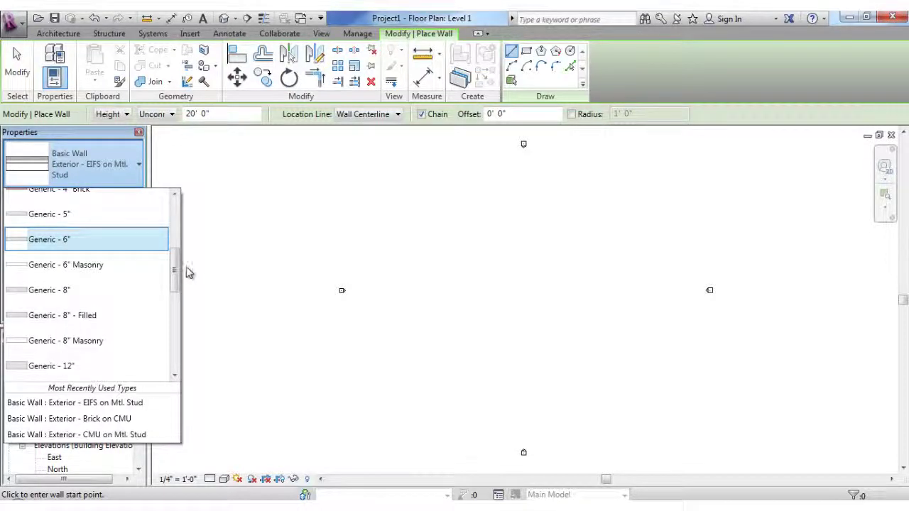
left_click_drag(174, 264, 175, 282)
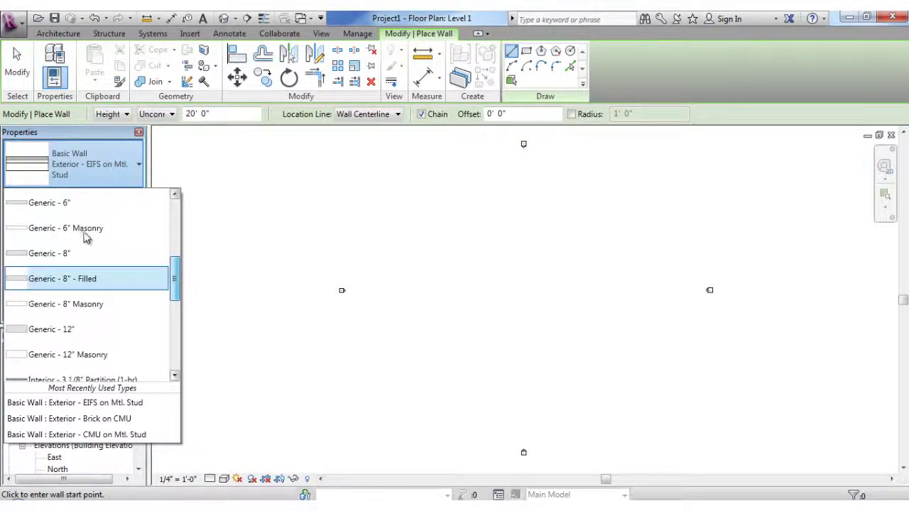
left_click(66, 204)
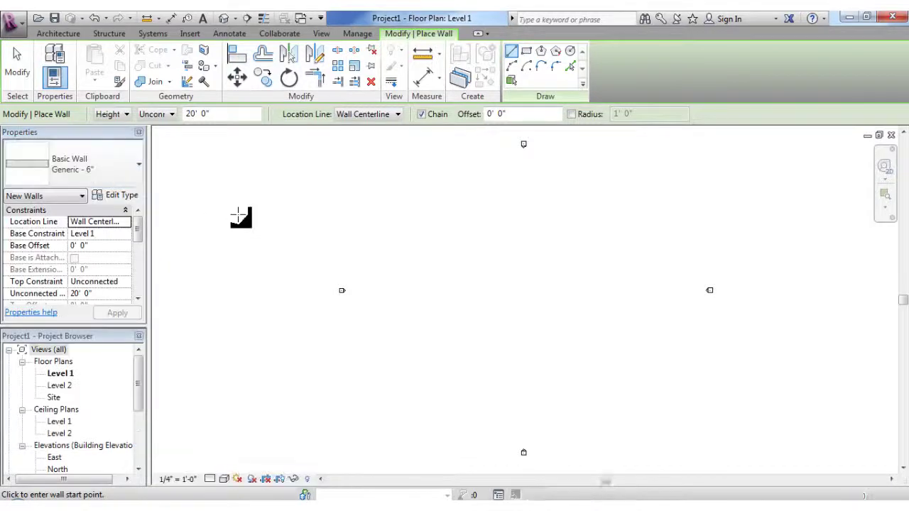
- Try assigning Structure, Wood Joist/Rafter Layer, Batt Insulation to the structure layer of the Generic - 6" type, and close its properties without saving
left_click(119, 195)
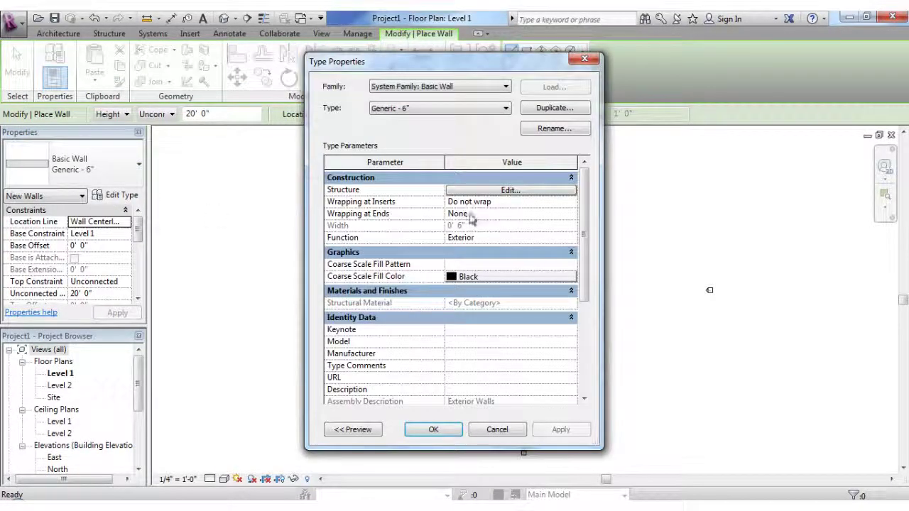
left_click(487, 192)
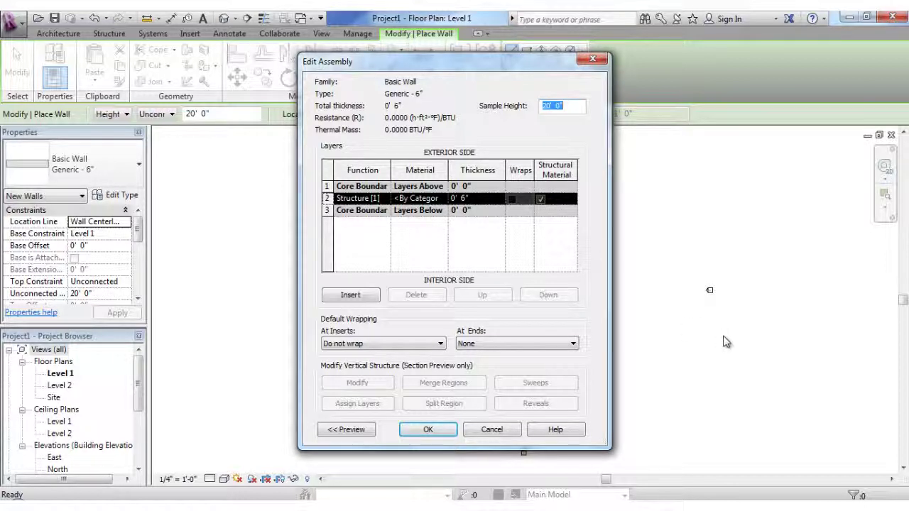
left_click(441, 199)
left_click(442, 199)
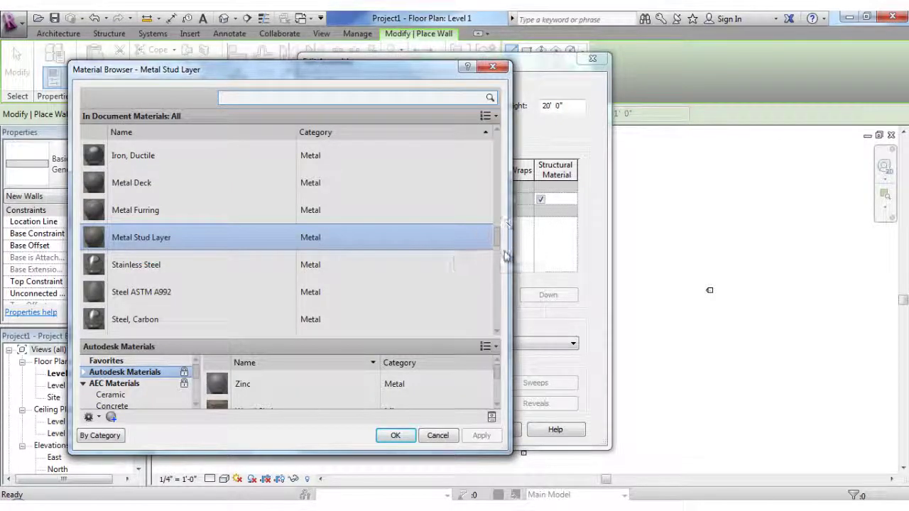
left_click_drag(399, 74, 441, 71)
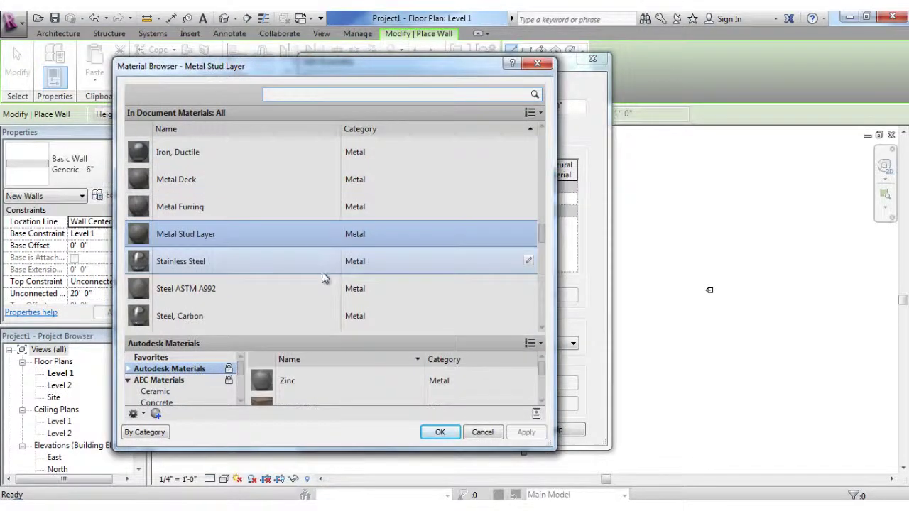
left_click_drag(542, 236, 546, 312)
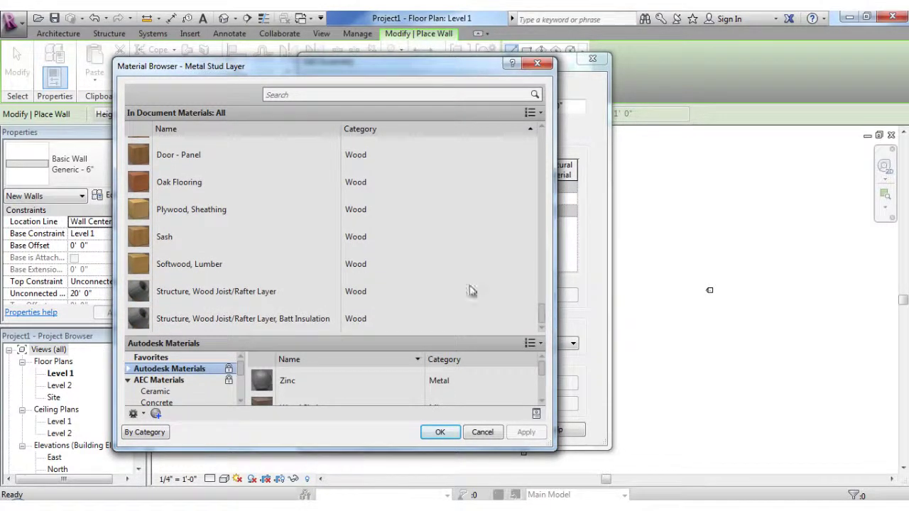
left_click(299, 320)
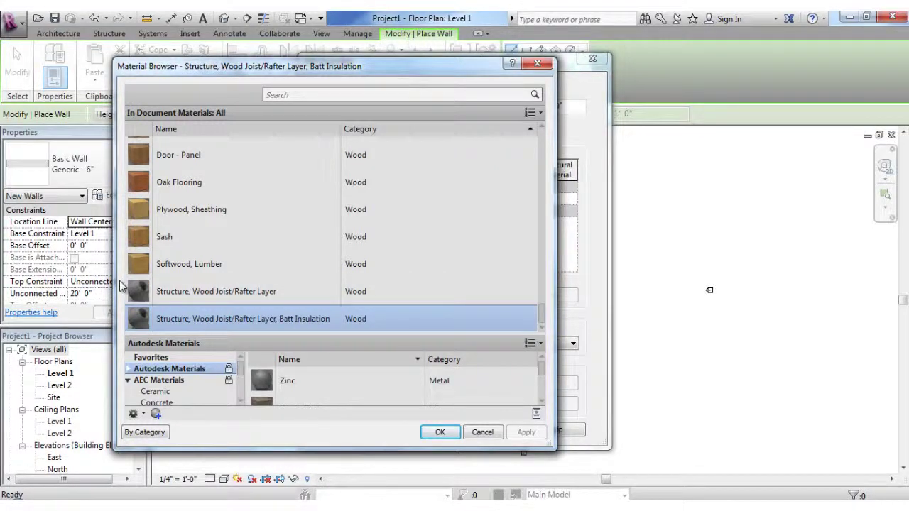
scroll(210, 289, "up", 3)
scroll(213, 294, "down", 3)
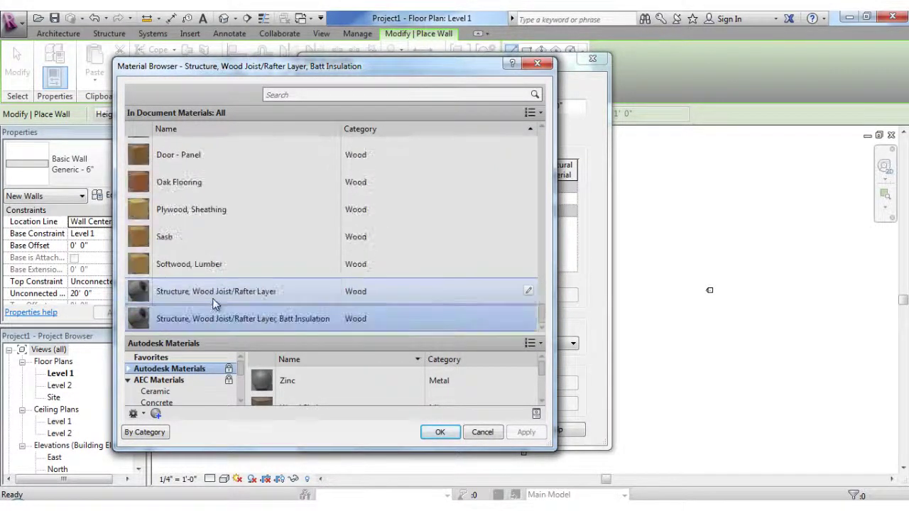
left_click(440, 433)
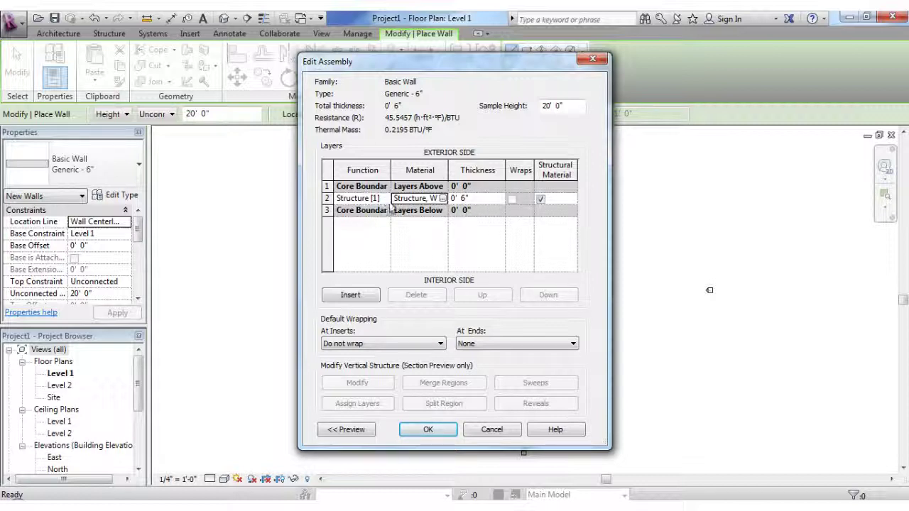
left_click(592, 60)
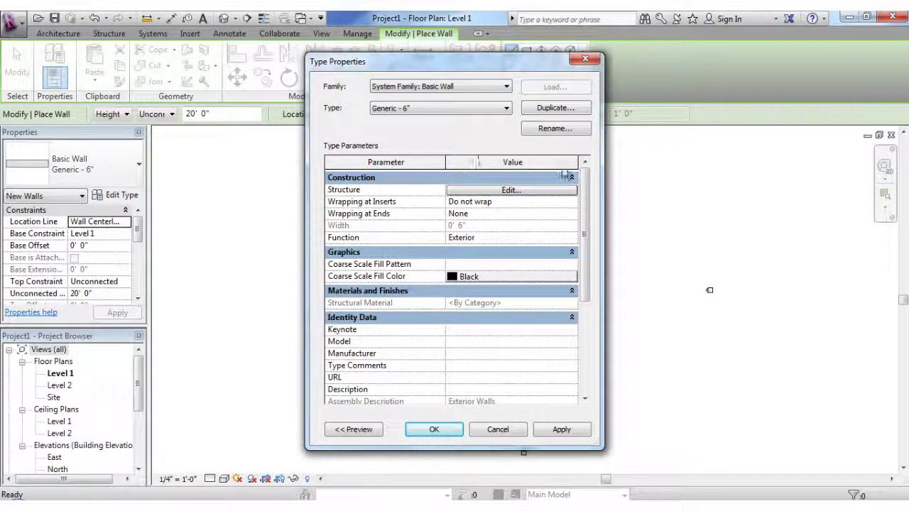
left_click(585, 58)
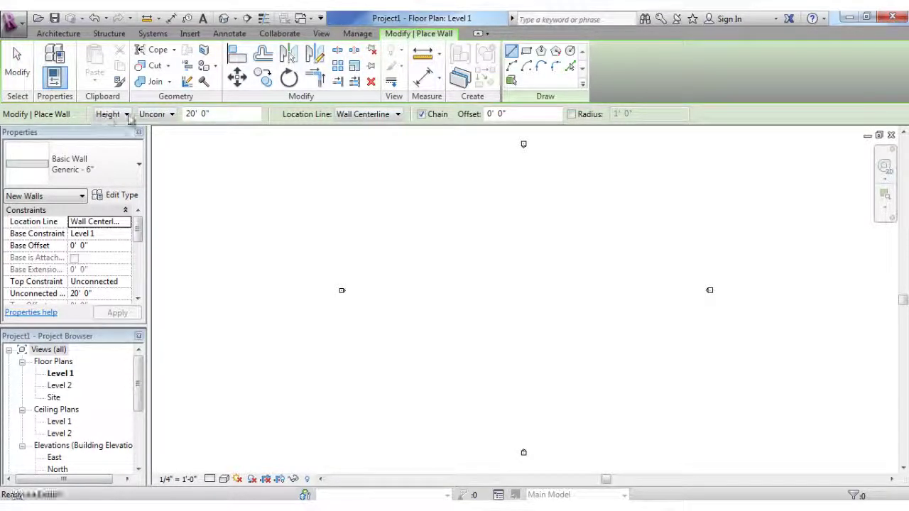
- Keep the new walls' height Unconnected and set their location line to Finish Face: Exterior
left_click(171, 114)
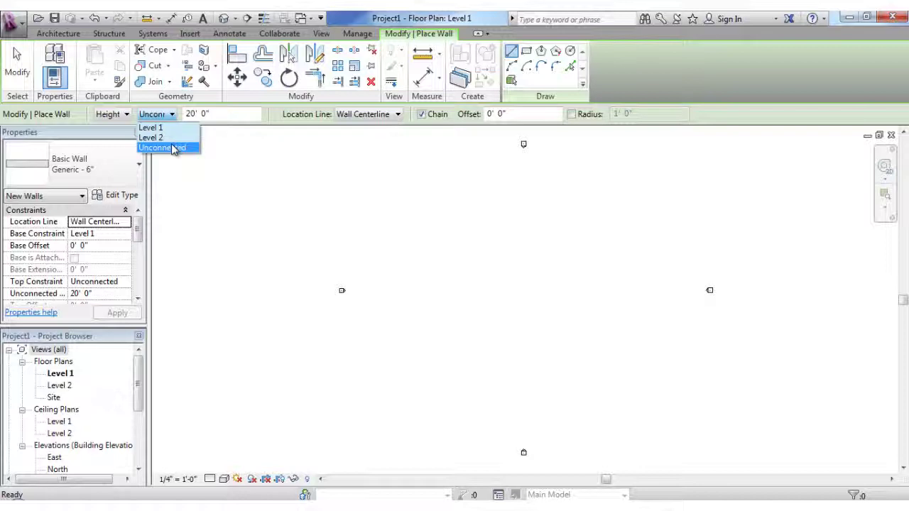
left_click(163, 147)
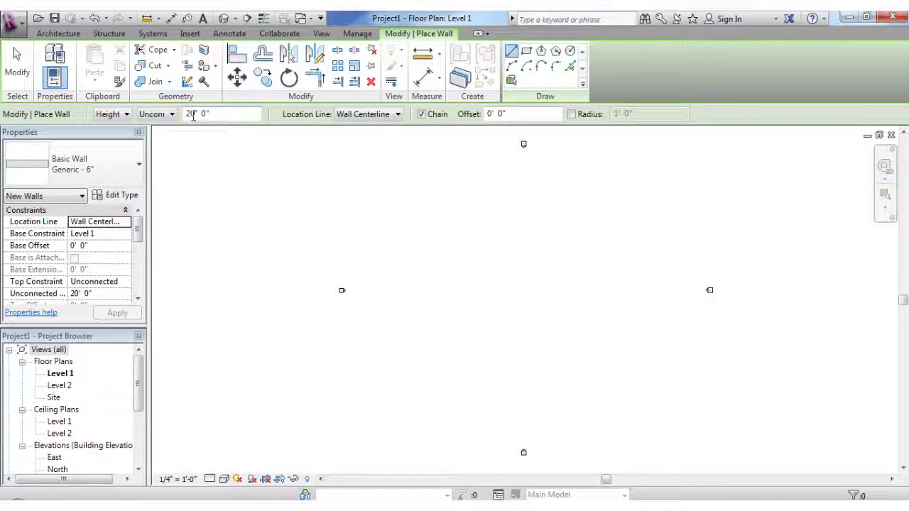
left_click(397, 114)
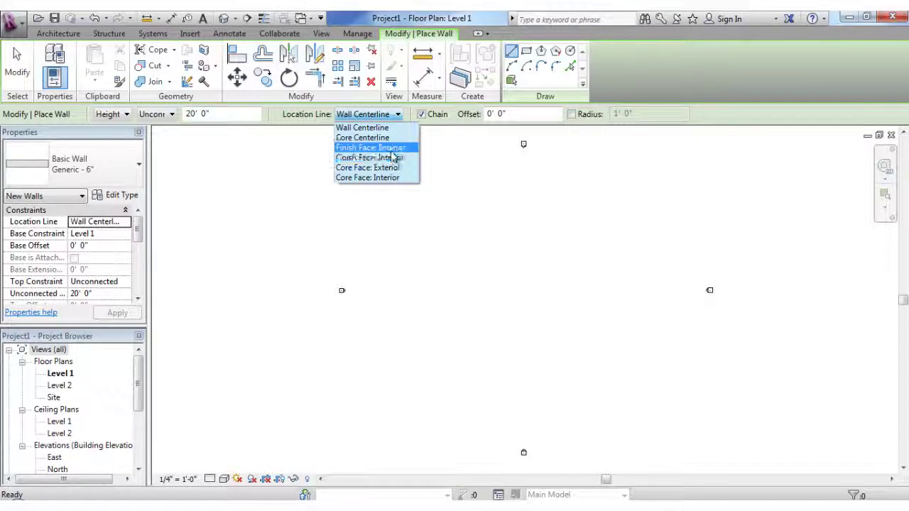
left_click(392, 148)
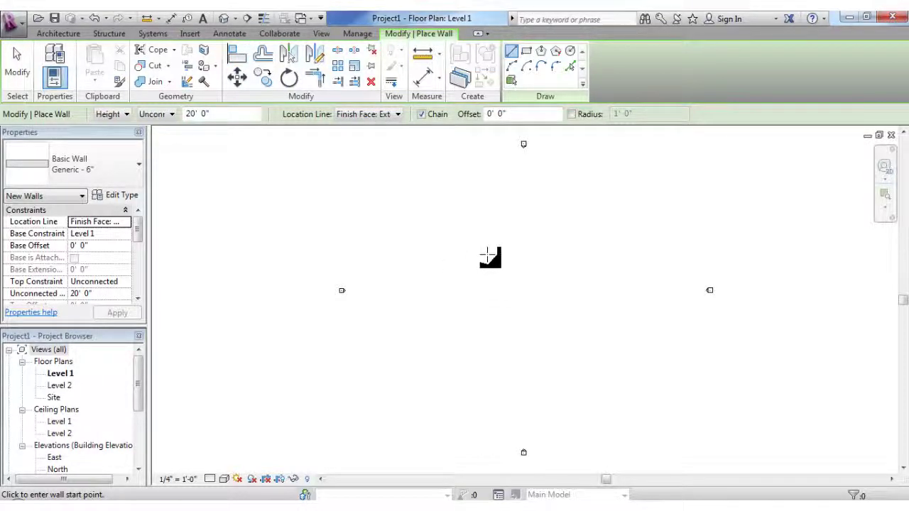
- Draw a 30' horizontal wall between the elevation markers, followed by a 22' 6" wall straight down from its right end
left_click(488, 236)
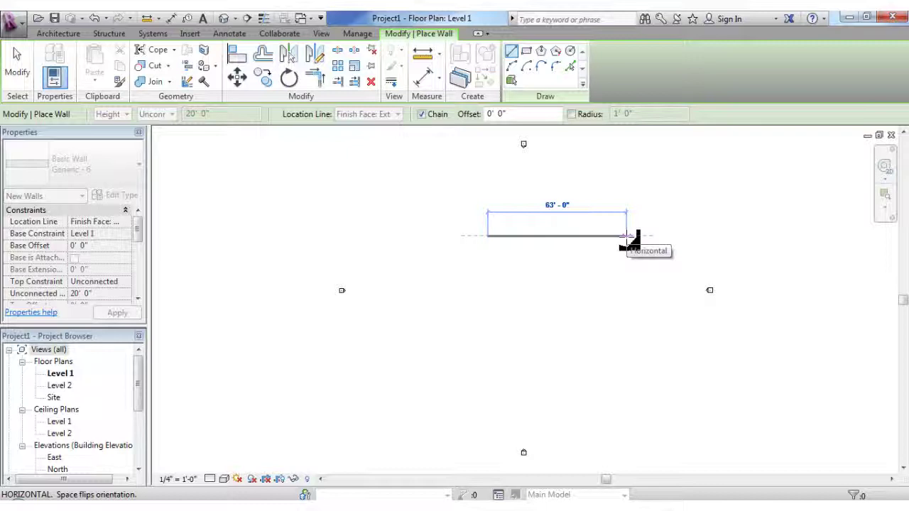
type("30")
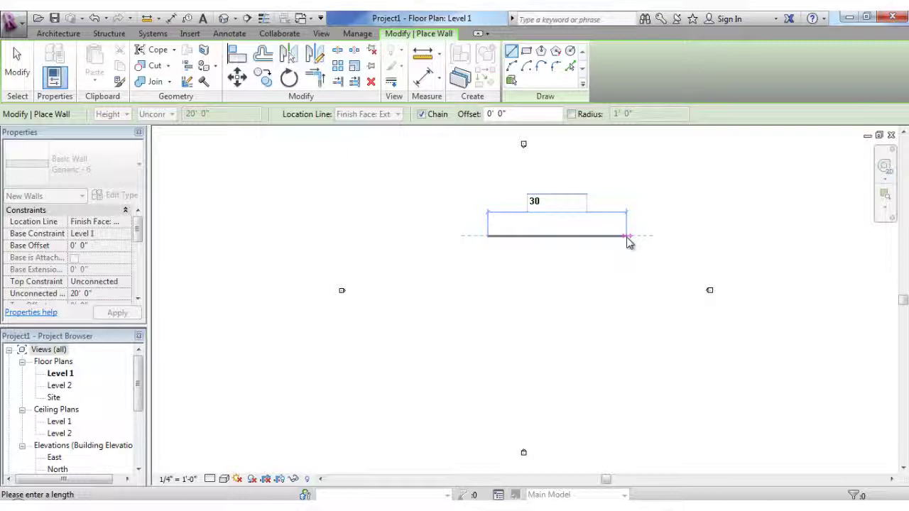
key("Return")
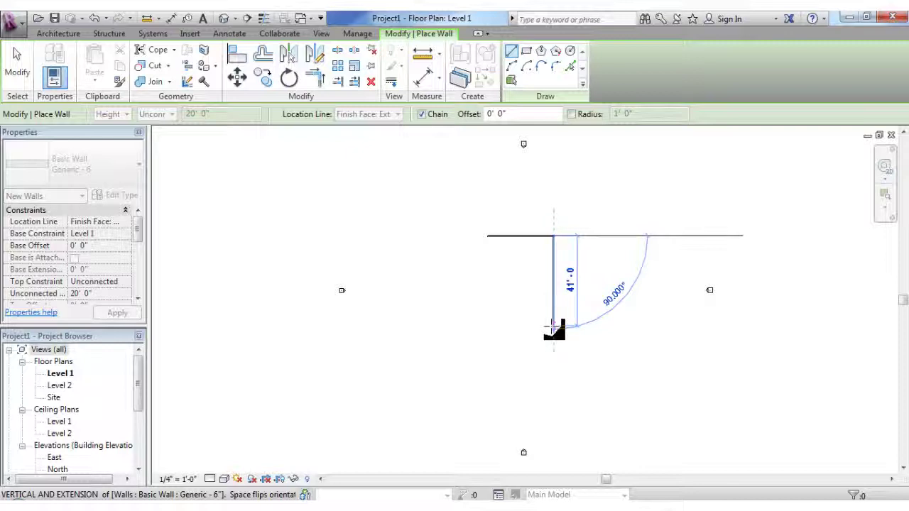
type("2")
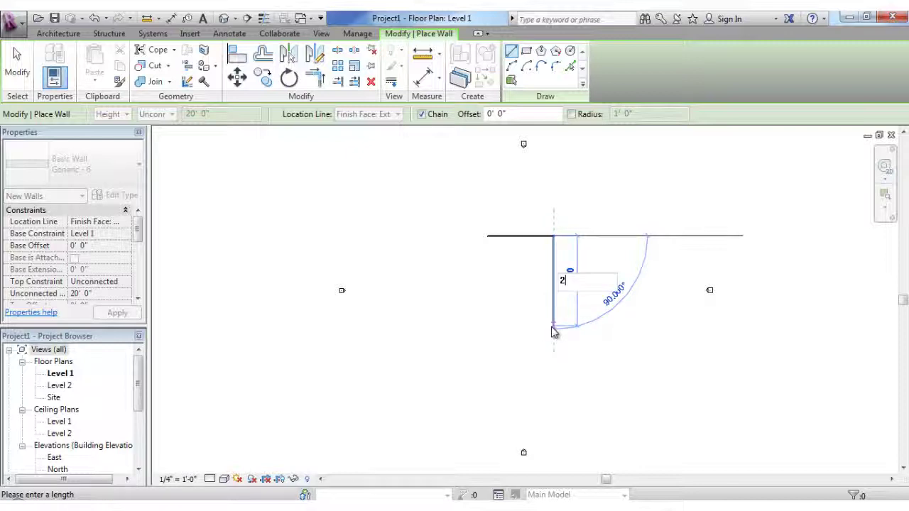
type("2 6")
key("Return")
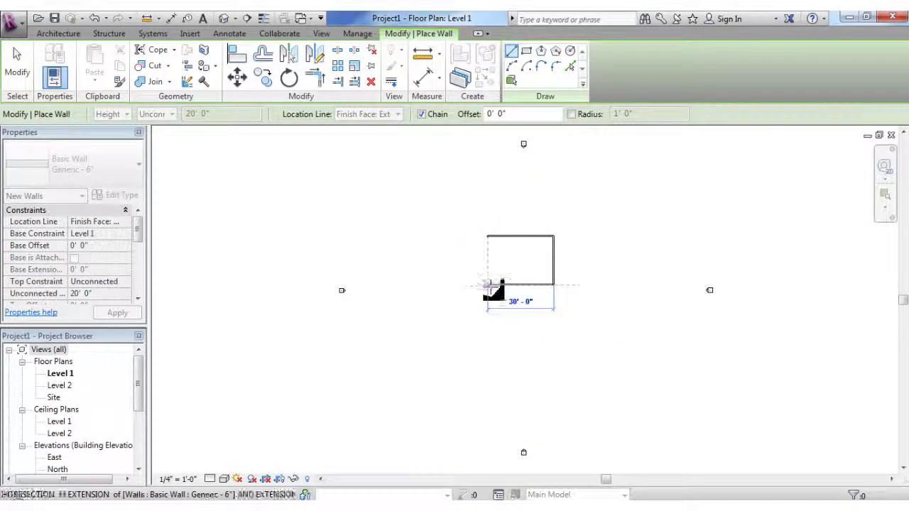
- Close the rectangular room with a 30' bottom wall and a left wall back to the chain's start, and end wall placement
type("30")
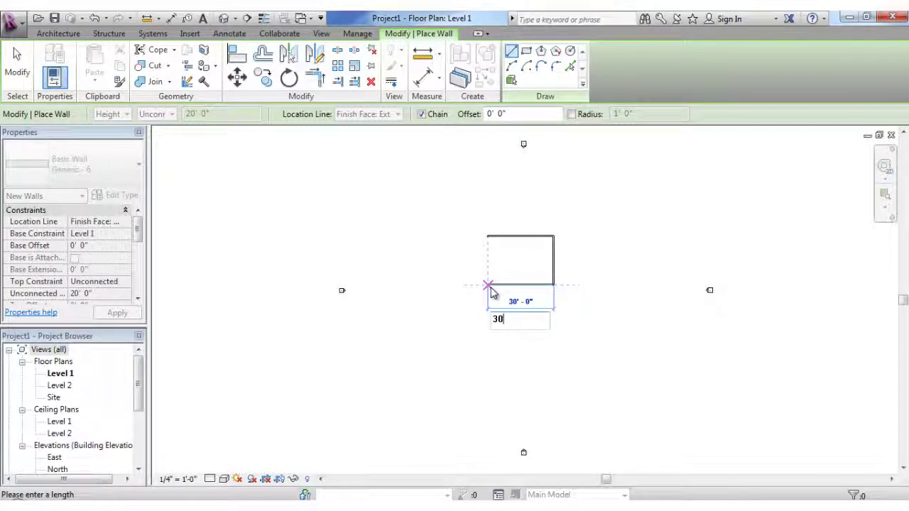
key("Return")
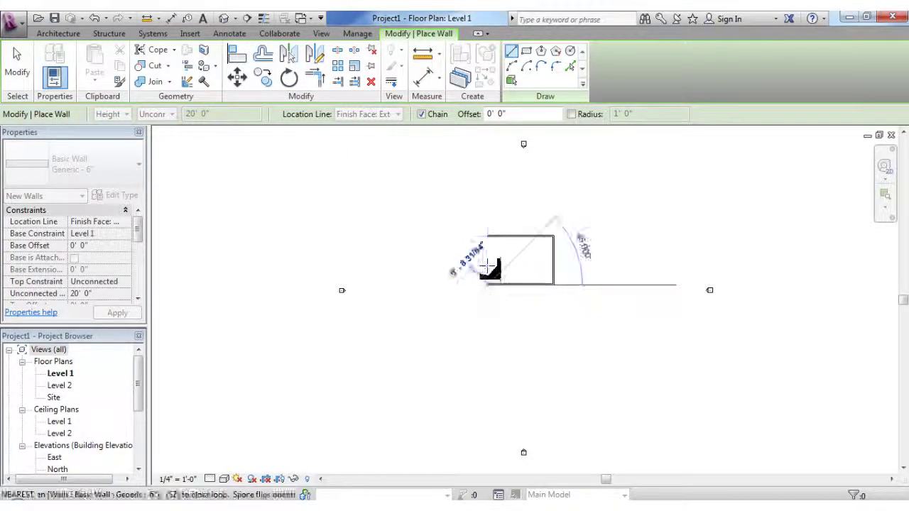
left_click(488, 236)
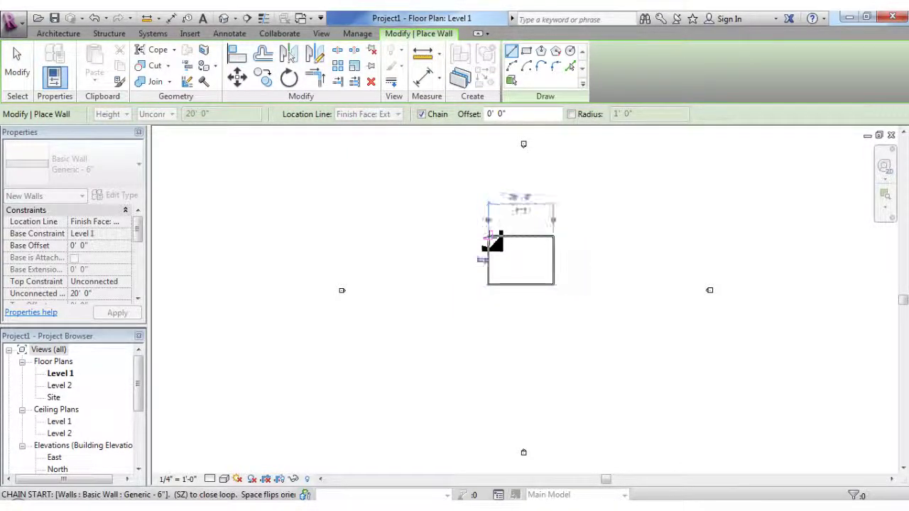
key("Escape")
key("Escape")
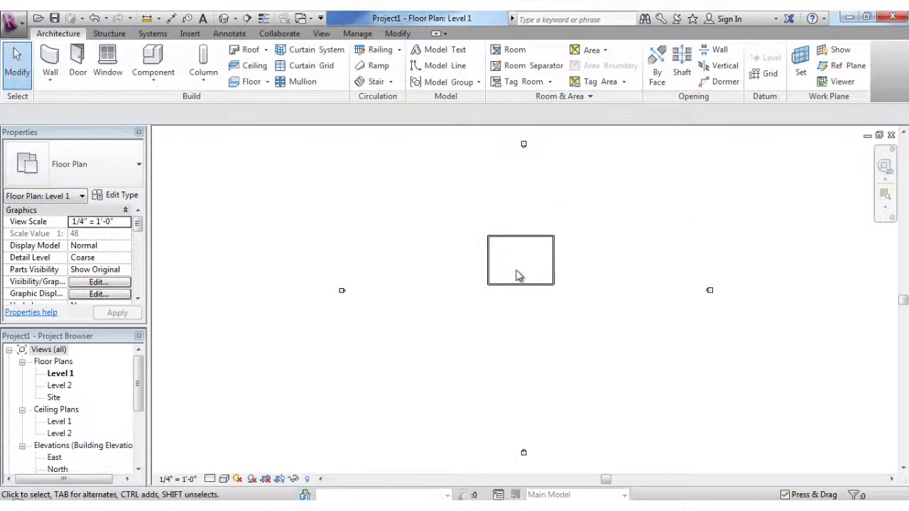
- Turn on the Thin Lines display to show the walls' edges with thin linework in the Level 1 plan
scroll(517, 274, "up", 5)
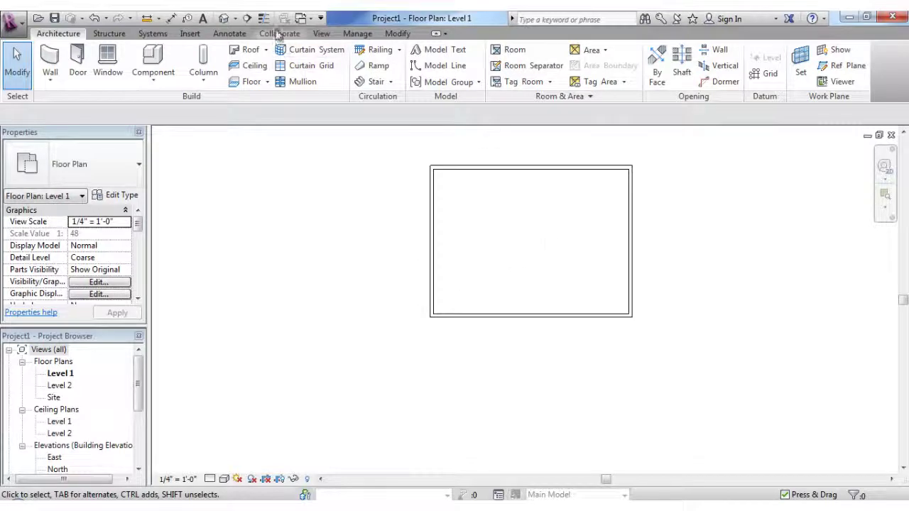
scroll(482, 182, "up", 4)
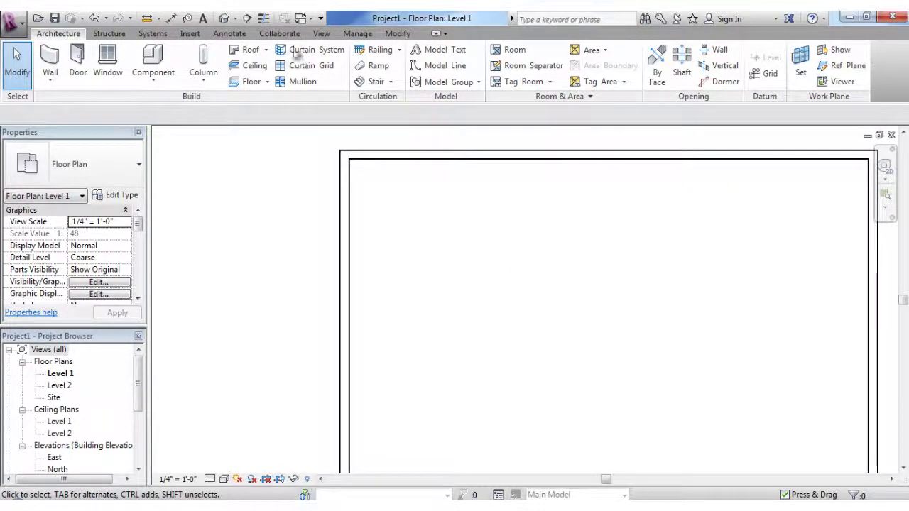
left_click(264, 18)
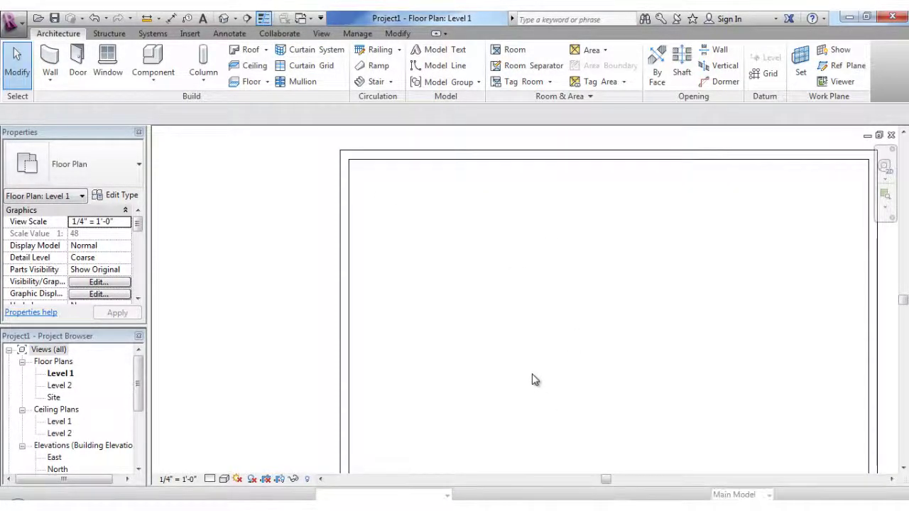
scroll(531, 380, "down", 3)
middle_click_drag(525, 386, 461, 308)
scroll(463, 313, "down", 3)
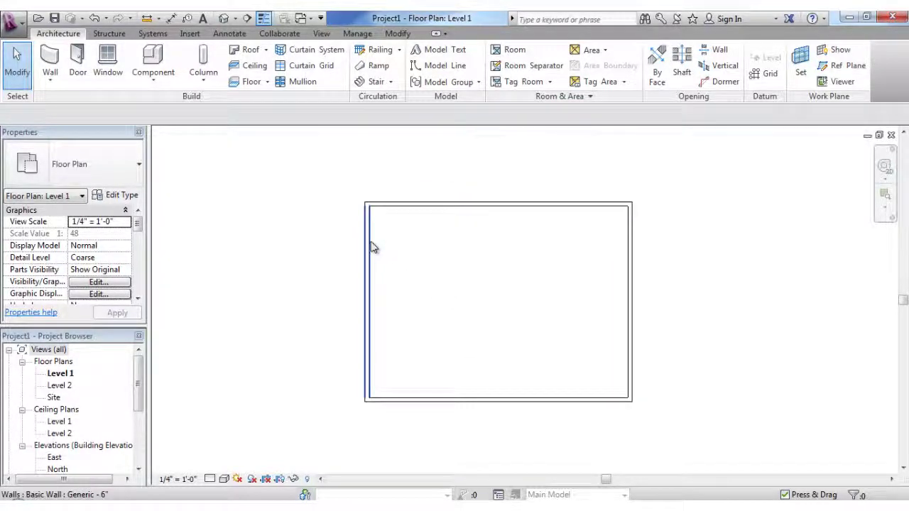
- View the four walls in the default 3D view, and close it to return to the Level 1 floor plan
scroll(592, 324, "down", 4)
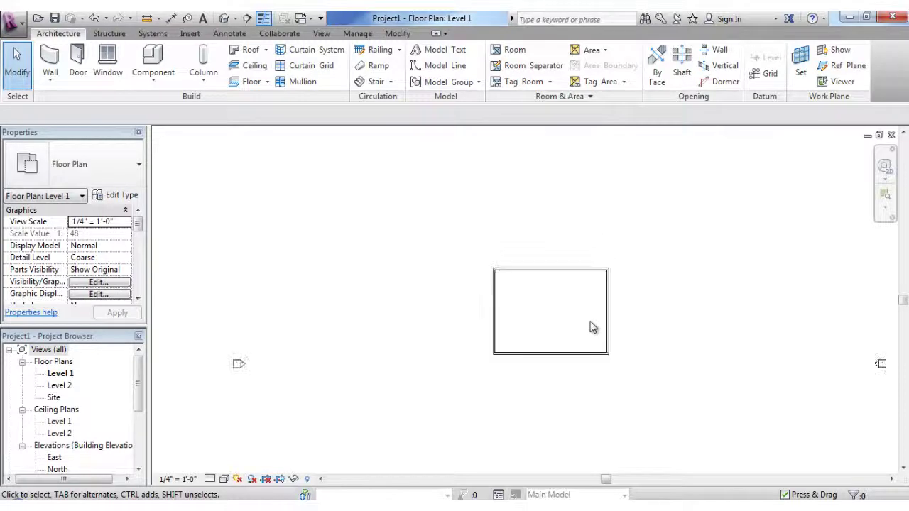
middle_click_drag(592, 324, 526, 299)
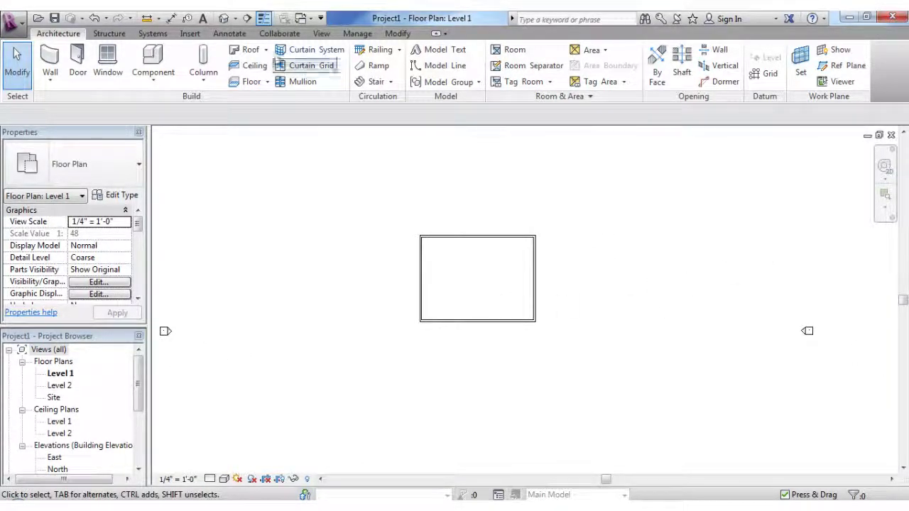
left_click(224, 19)
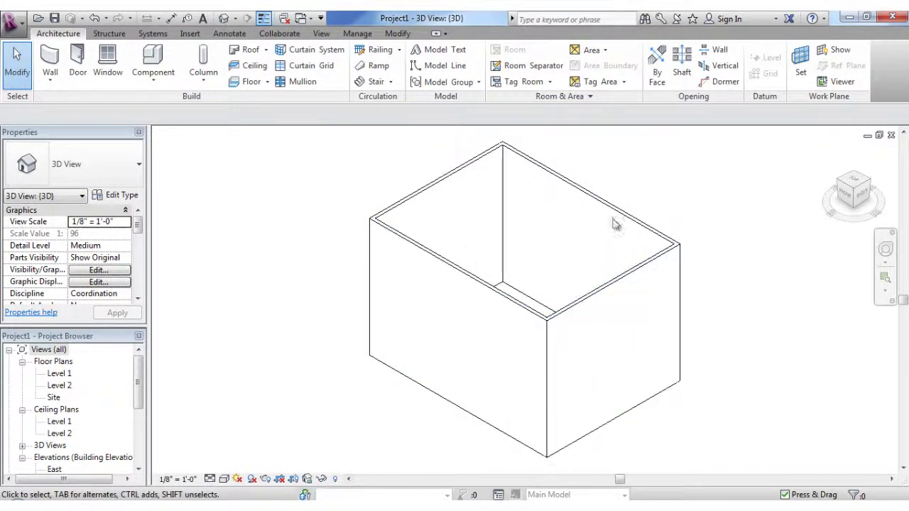
left_click(891, 135)
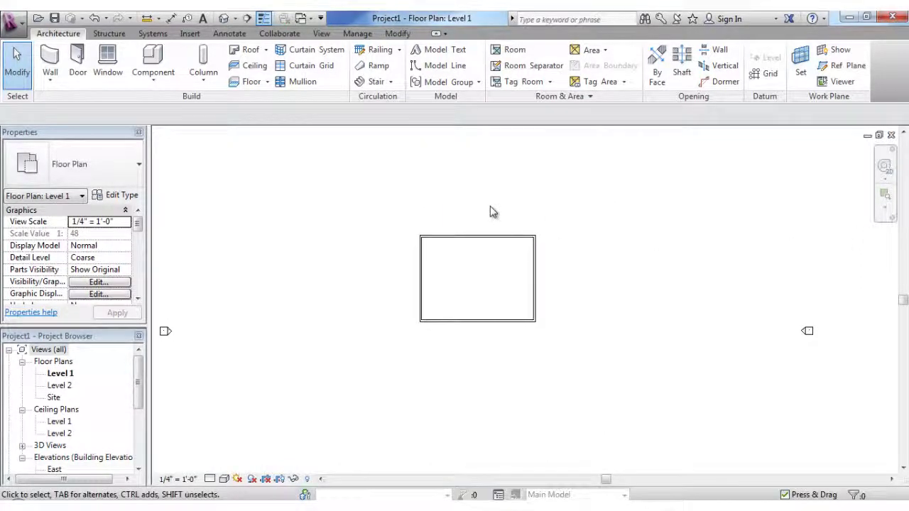
left_click_drag(380, 195, 605, 376)
left_click_drag(497, 407, 489, 397)
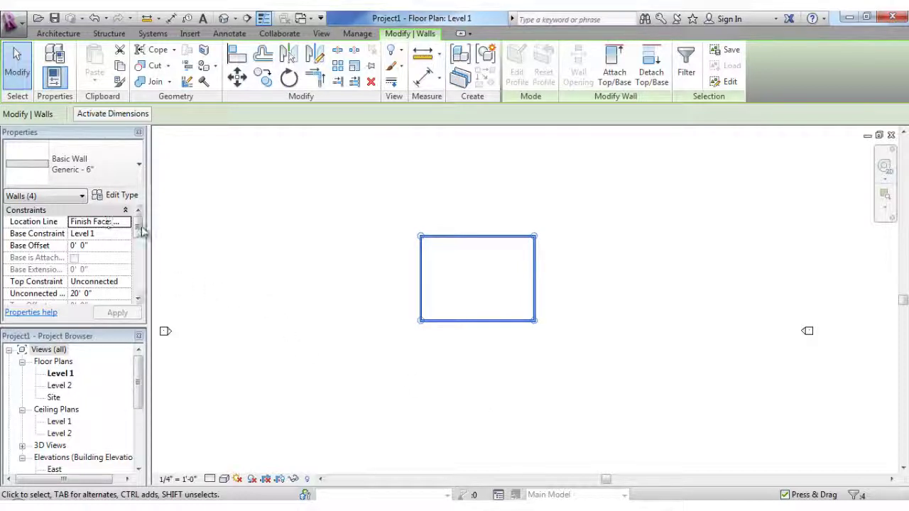
scroll(138, 229, "down", 1)
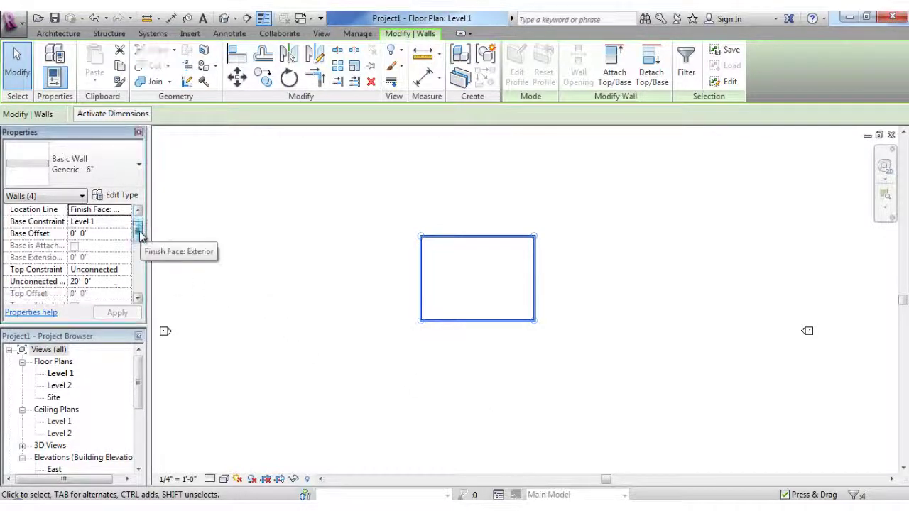
left_click(119, 276)
left_click(126, 270)
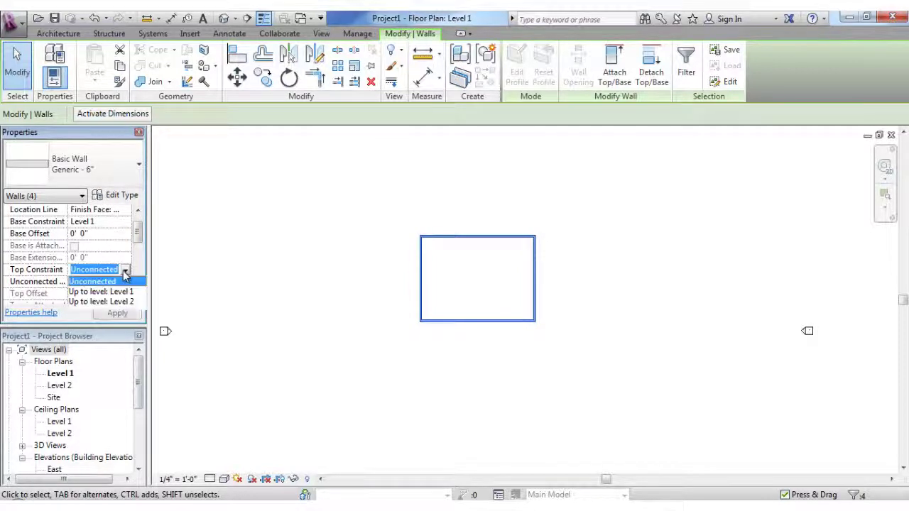
left_click(156, 287)
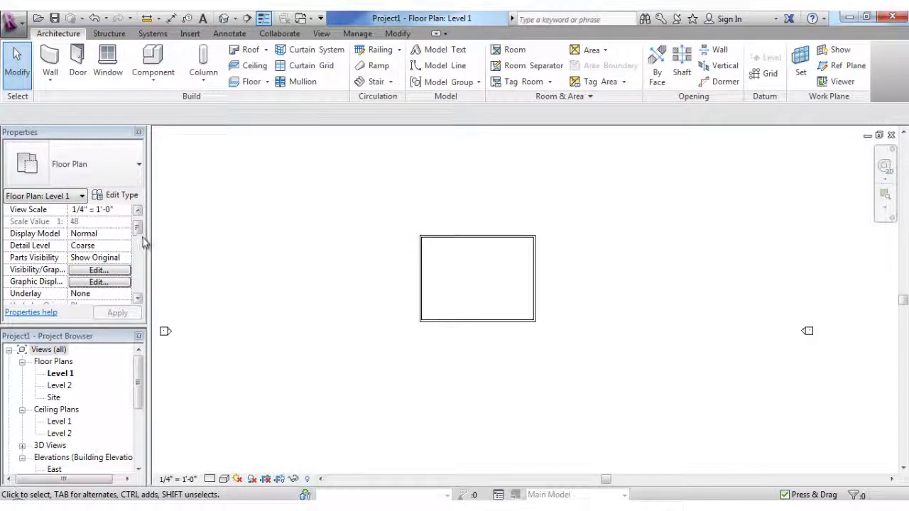
scroll(141, 245, "down", 3)
scroll(142, 245, "down", 6)
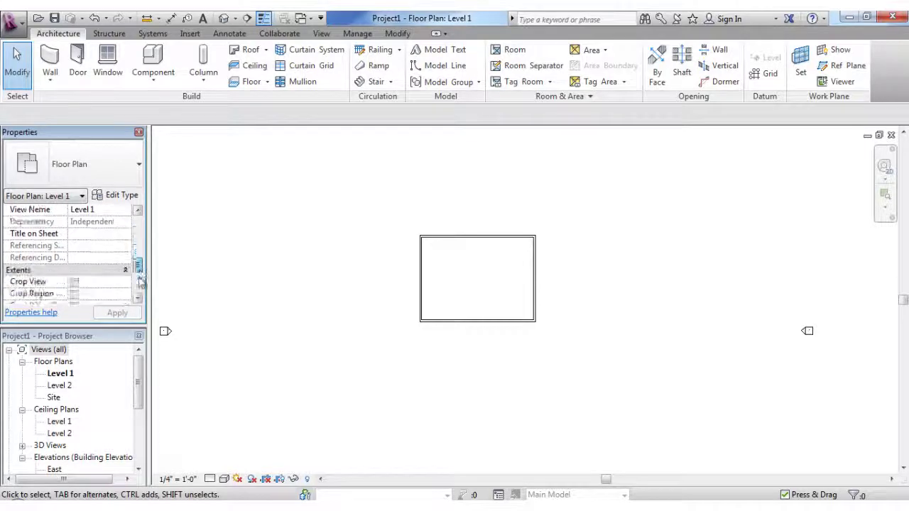
scroll(140, 250, "up", 4)
scroll(140, 248, "up", 7)
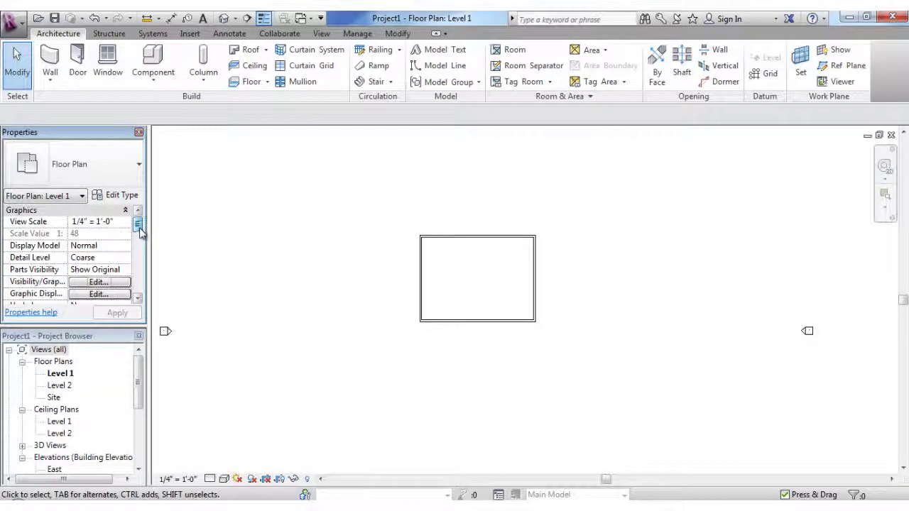
scroll(140, 244, "down", 4)
scroll(140, 244, "down", 4)
scroll(139, 247, "up", 9)
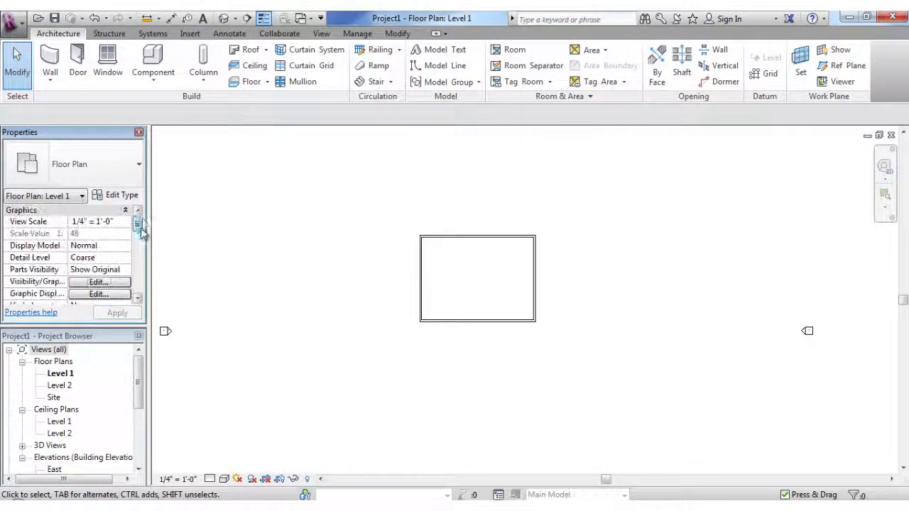
- Set the top constraint of all four walls to Up to level: Level 2, and show them in the 3D view
left_click_drag(348, 203, 615, 369)
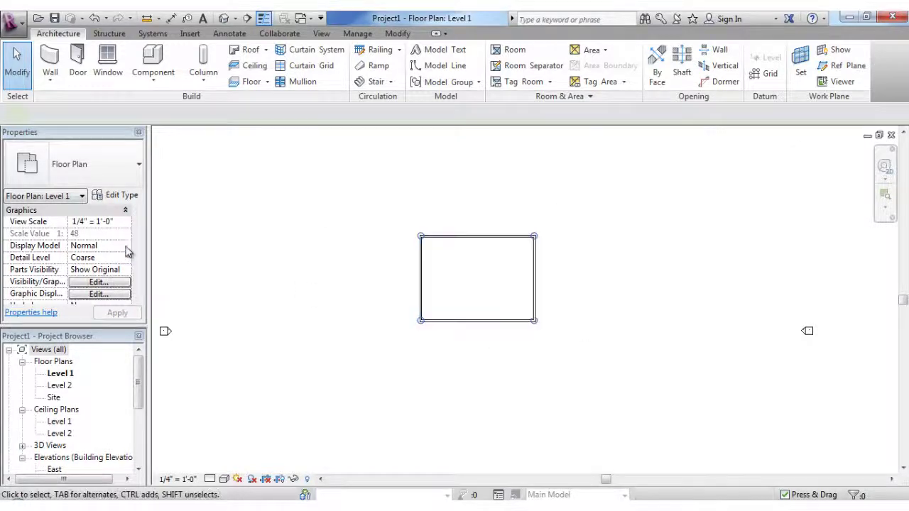
left_click(107, 282)
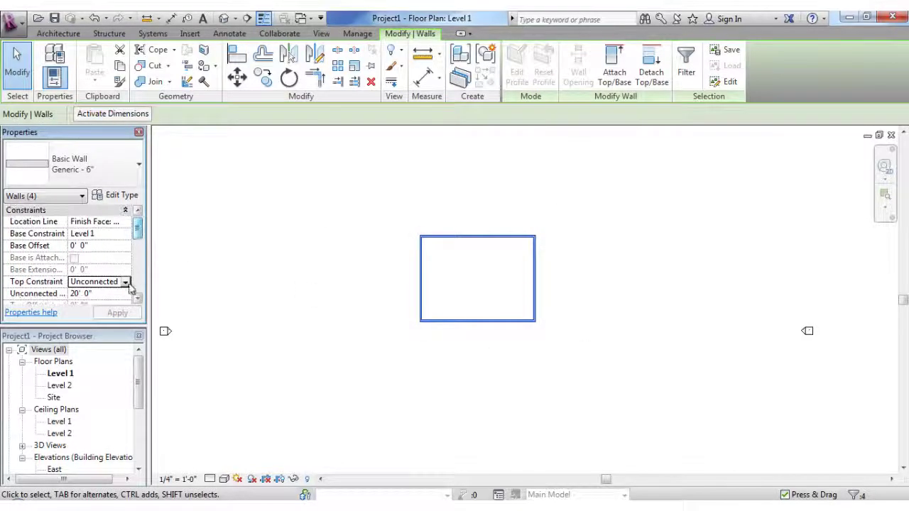
left_click(125, 282)
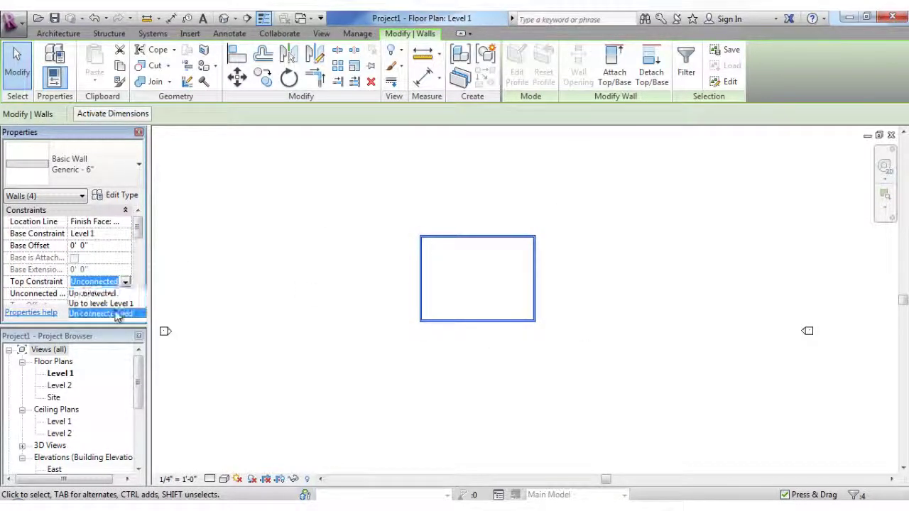
left_click(117, 313)
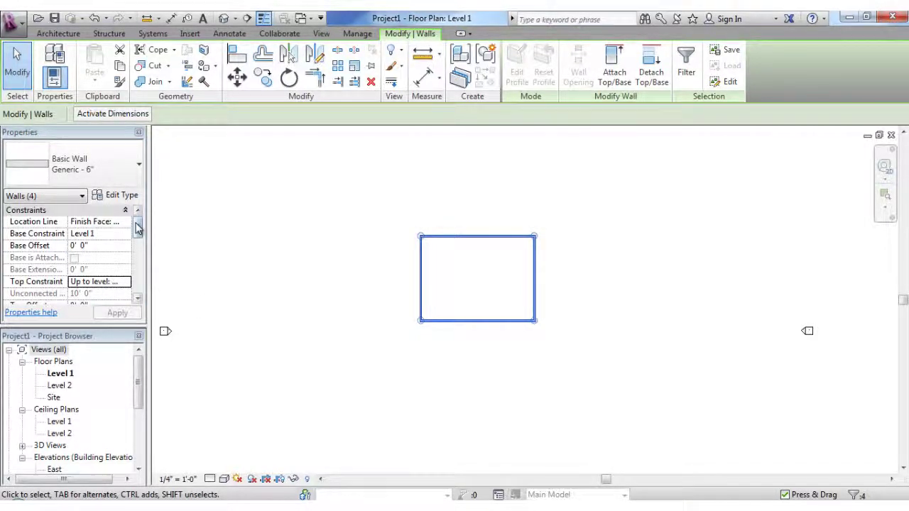
scroll(134, 234, "down", 3)
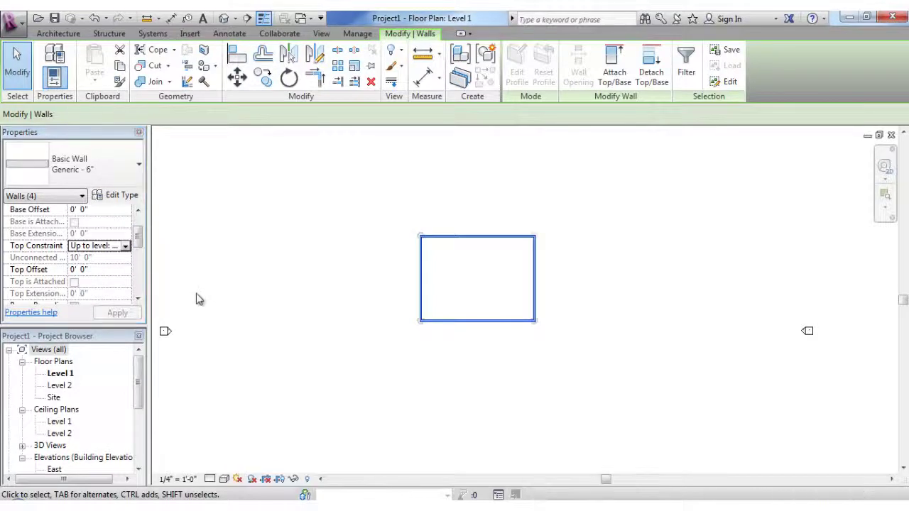
left_click(290, 244)
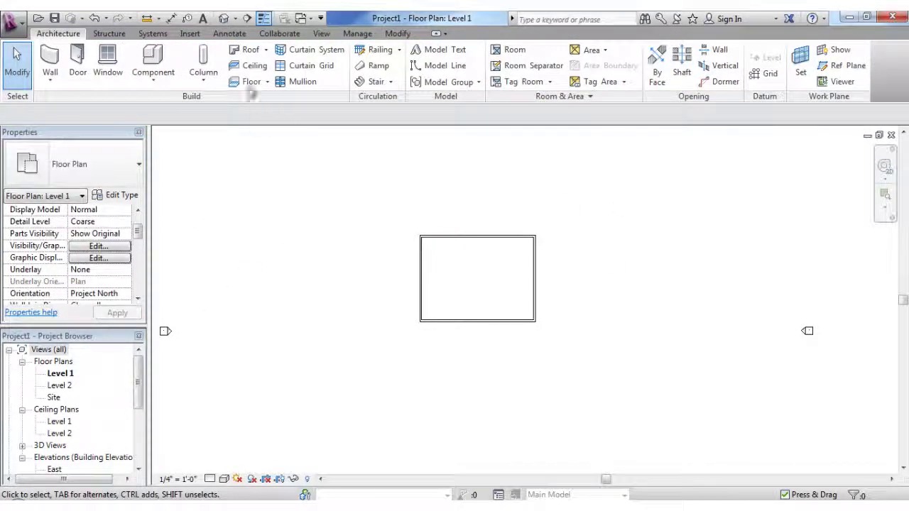
left_click(222, 20)
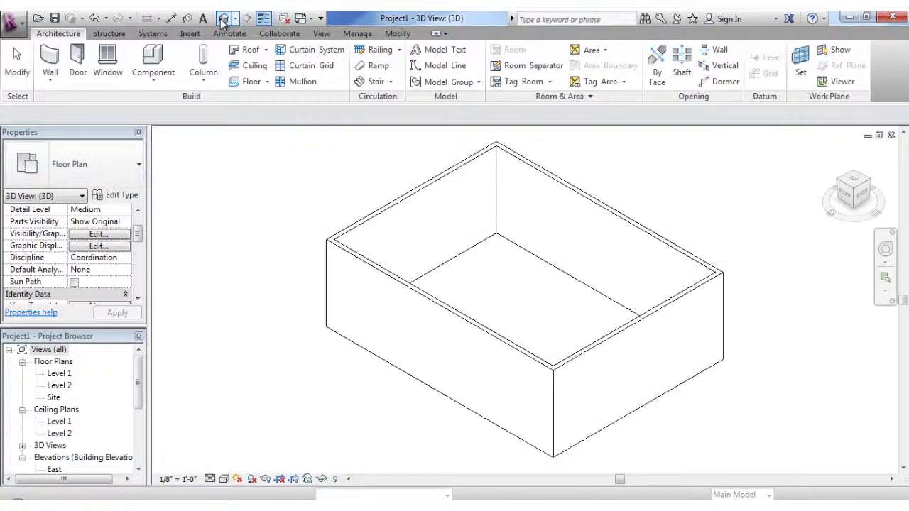
- Return to the Level 1 plan and set up new Generic - 6" walls with location line Finish Face: Interior and height up to Level 2
left_click(891, 135)
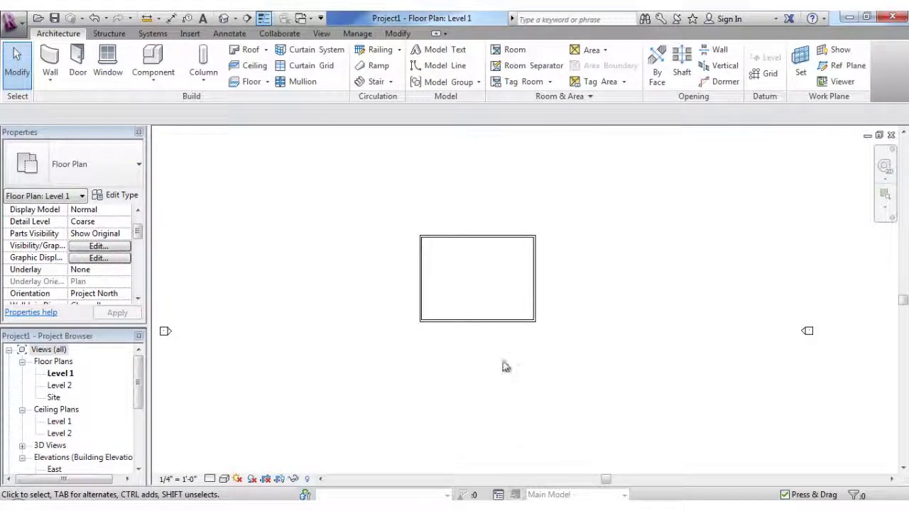
scroll(490, 284, "up", 3)
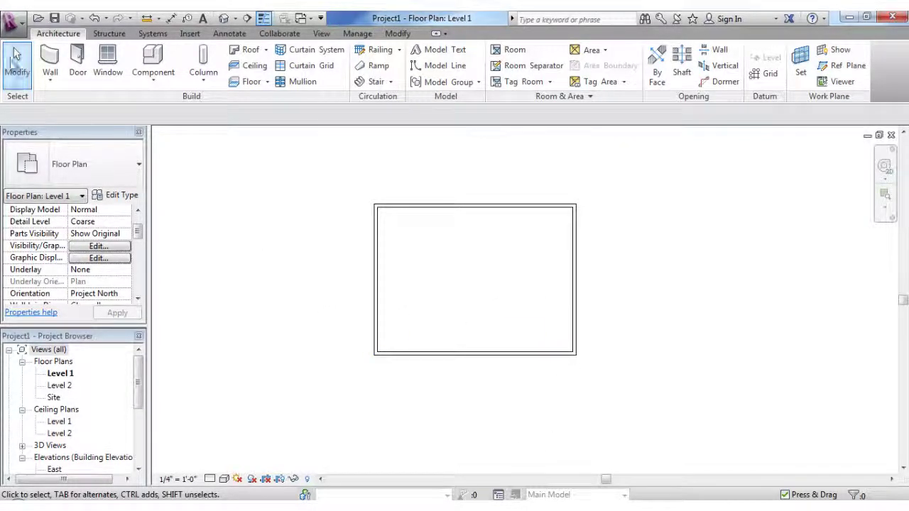
left_click(50, 62)
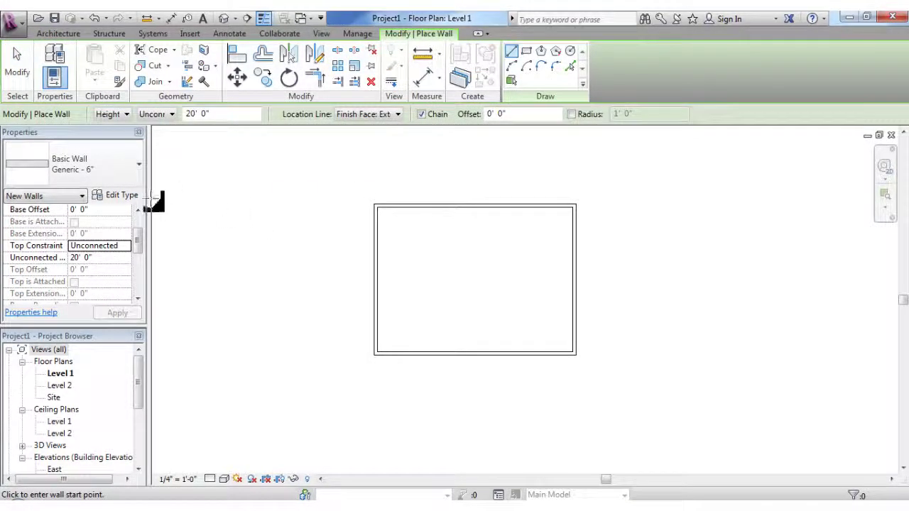
left_click(399, 114)
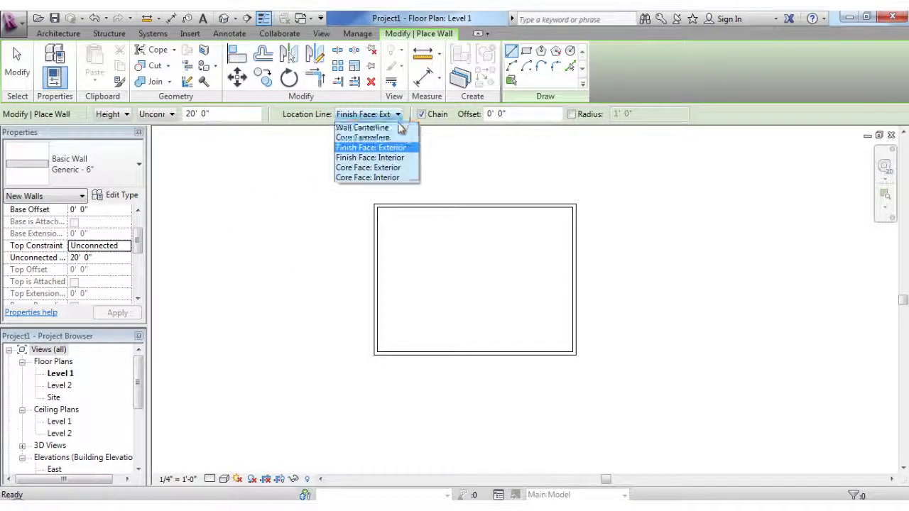
left_click(393, 156)
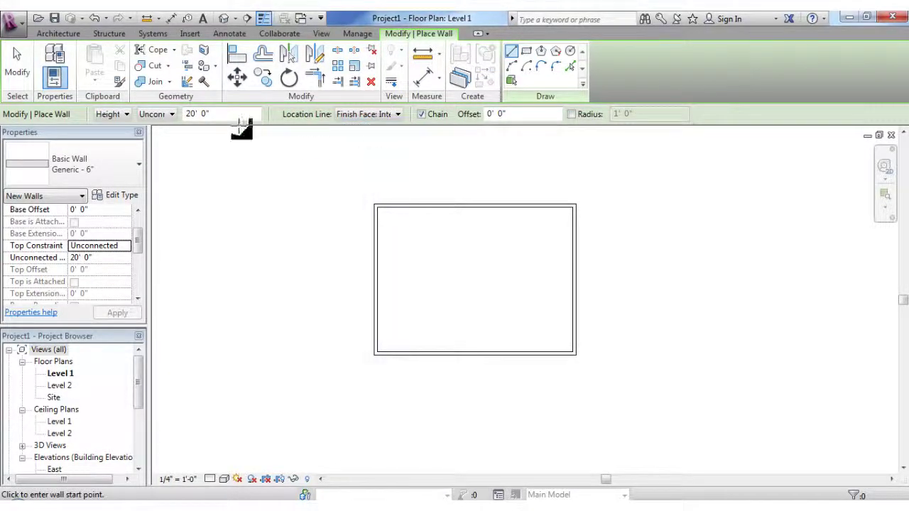
left_click(172, 115)
left_click(167, 137)
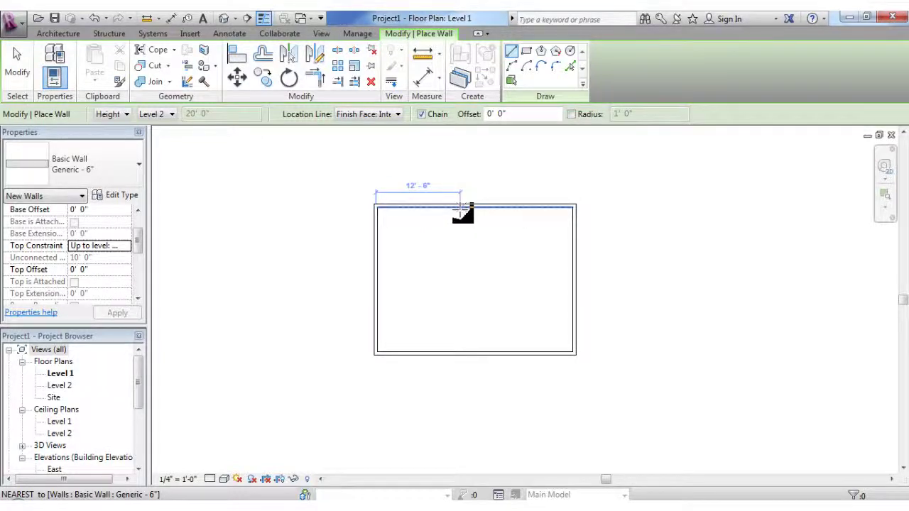
- Draw a partition about 10'-5" down from the top wall, starting about 12'-6" along it, continue it horizontally to the left wall, and end wall placement
scroll(463, 210, "up", 2)
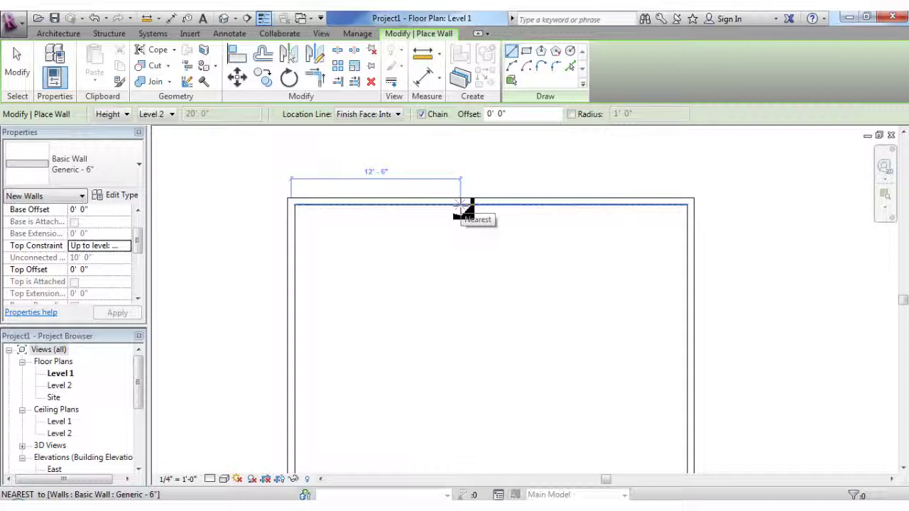
left_click(462, 206)
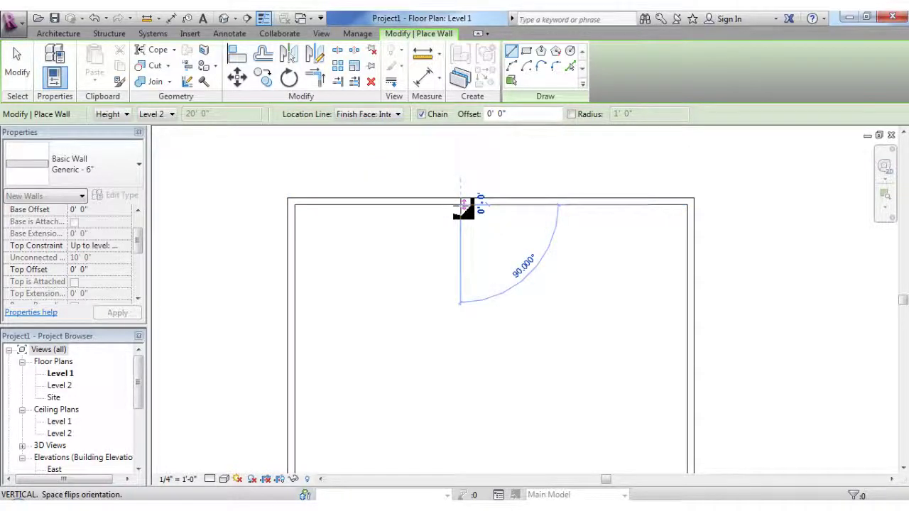
scroll(454, 355, "down", 3)
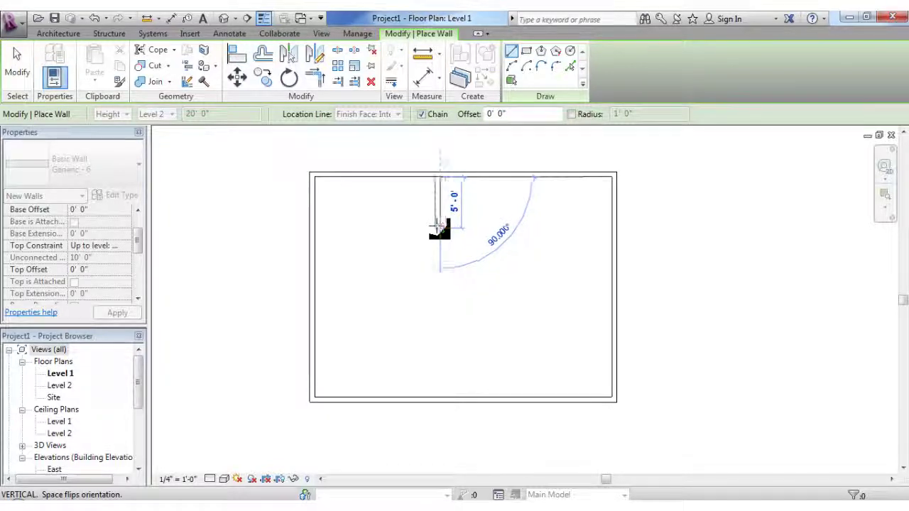
scroll(440, 228, "up", 2)
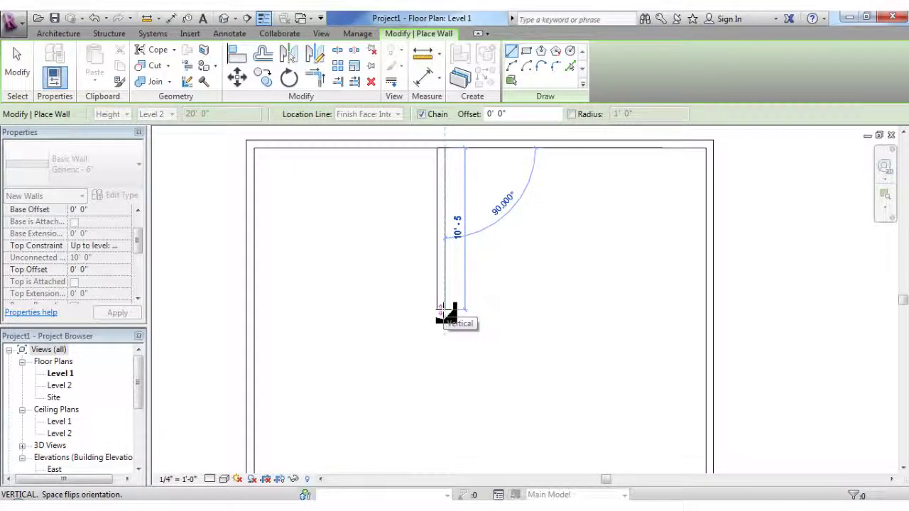
left_click(443, 310)
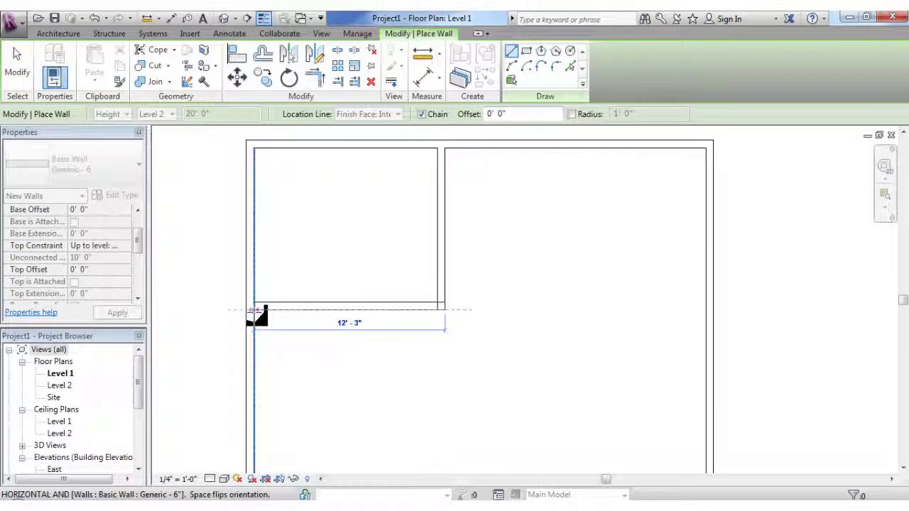
left_click(254, 311)
key("Escape")
key("Escape")
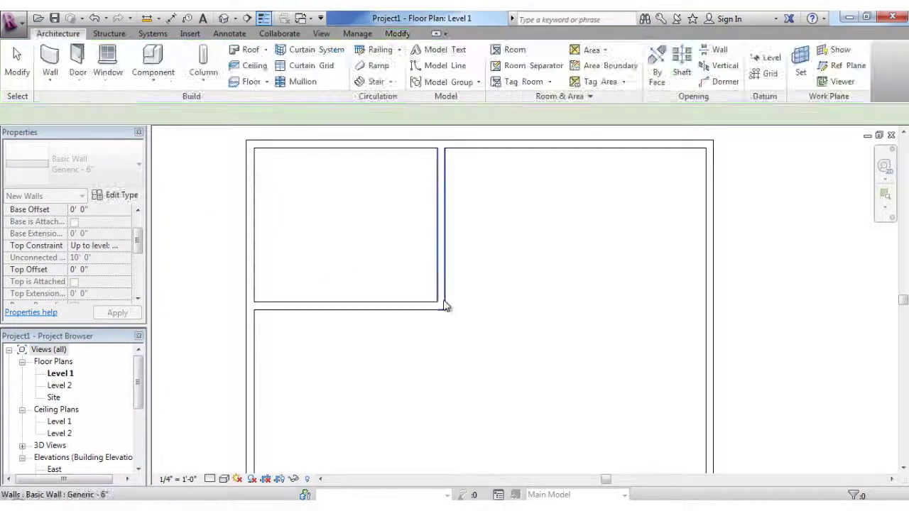
- Move the vertical partition's temporary dimension witness lines to the inner face of the left exterior wall and the partition's face inside the small room
scroll(435, 327, "down", 2)
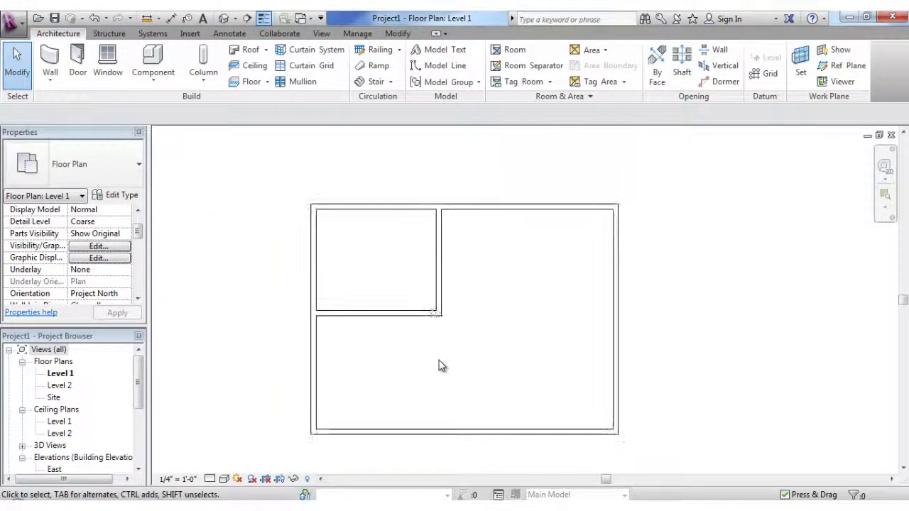
left_click(440, 300)
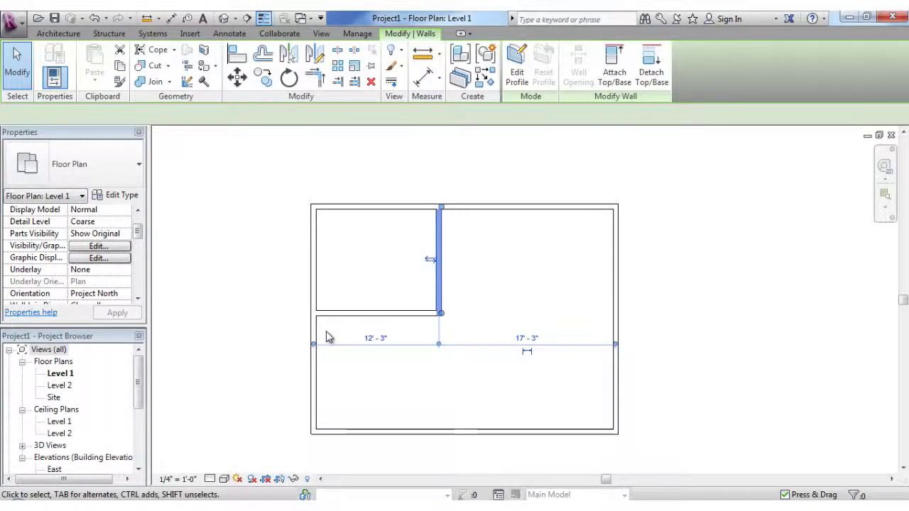
scroll(315, 348, "up", 3)
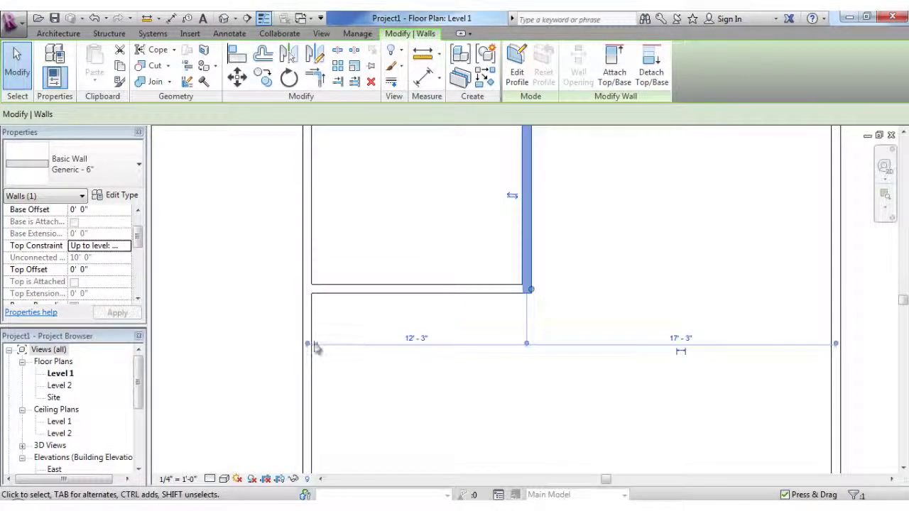
left_click(308, 344)
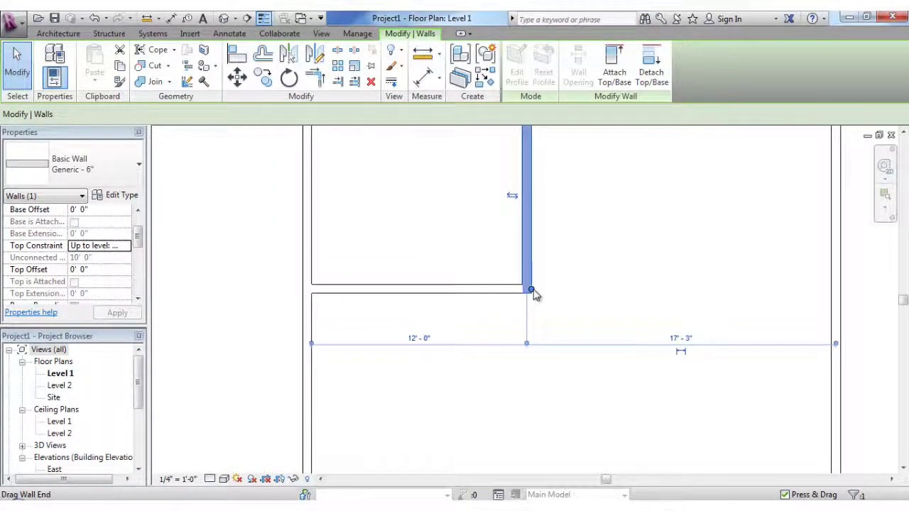
left_click(593, 292)
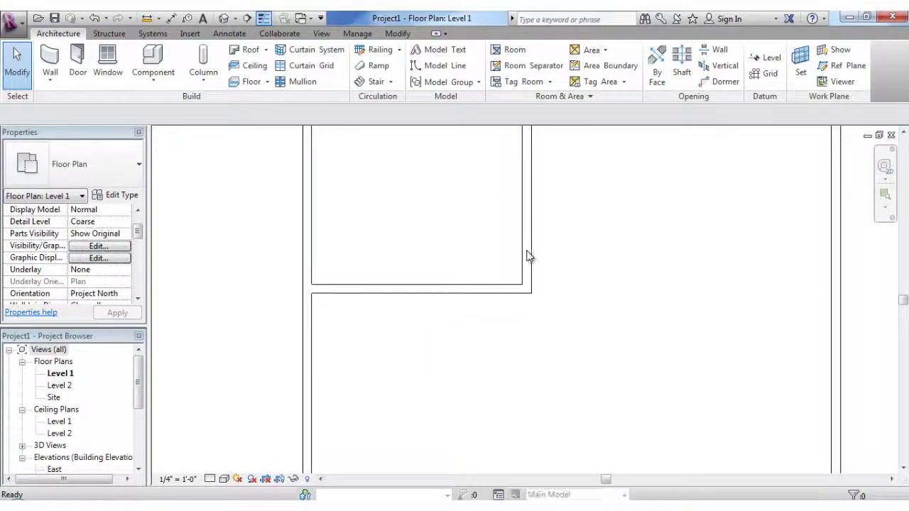
left_click(526, 257)
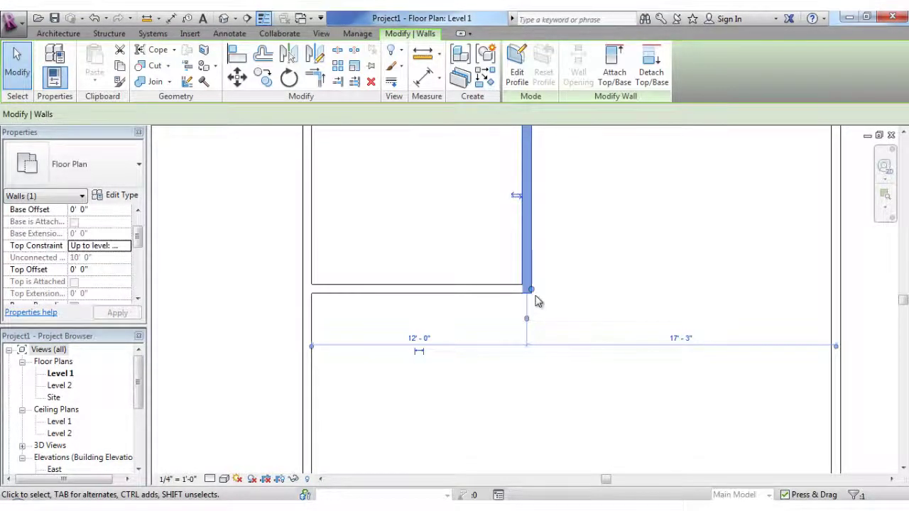
left_click_drag(532, 291, 532, 292)
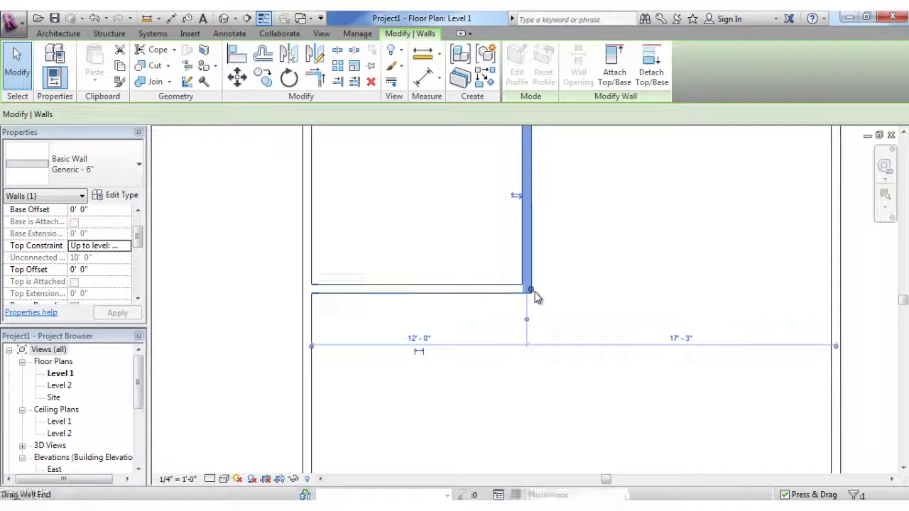
left_click(525, 320)
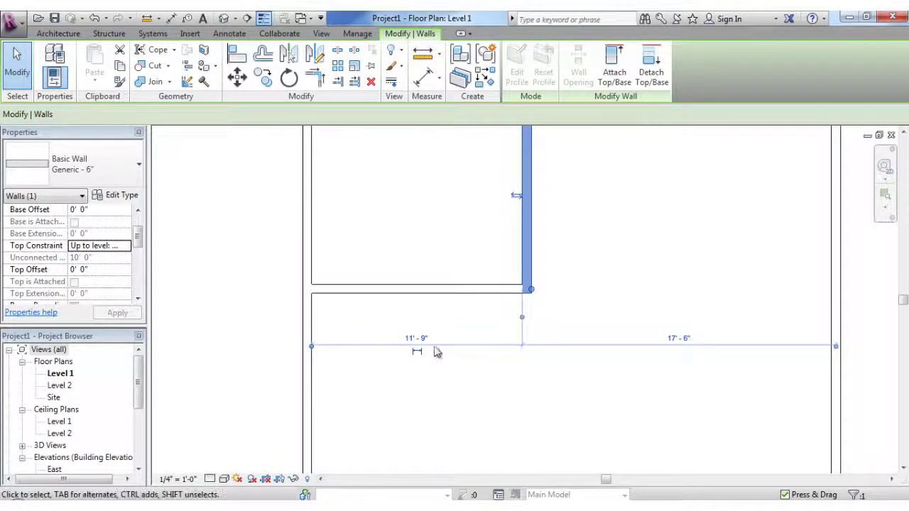
- Set the clear distance between the left exterior wall and the vertical partition to 12'
left_click(416, 338)
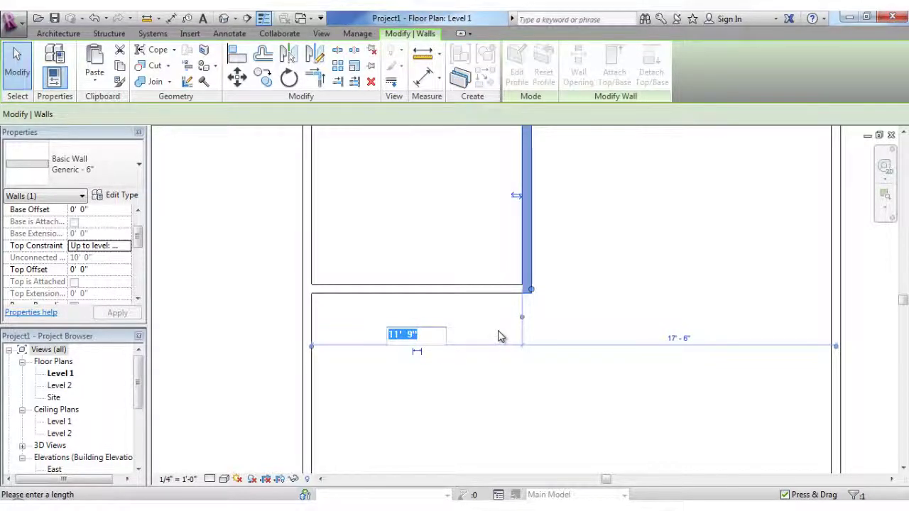
type("12")
key("Return")
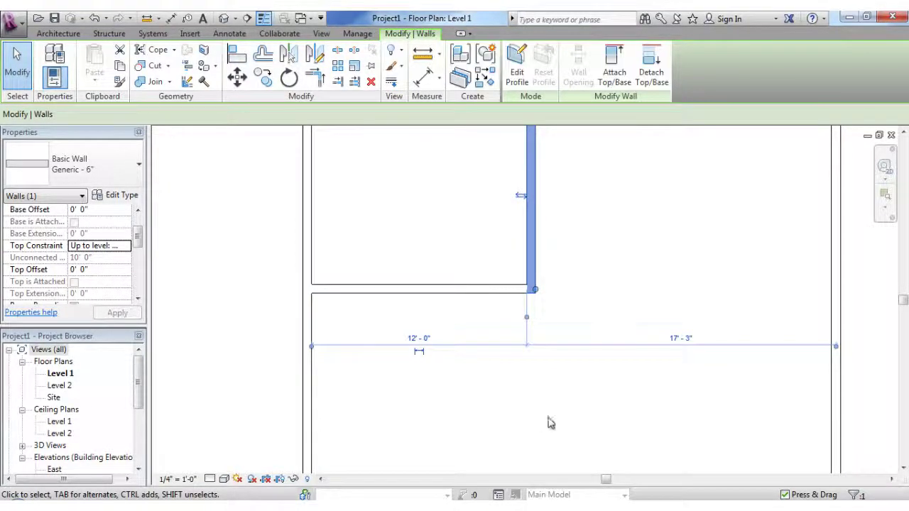
left_click(551, 421)
left_click(532, 241)
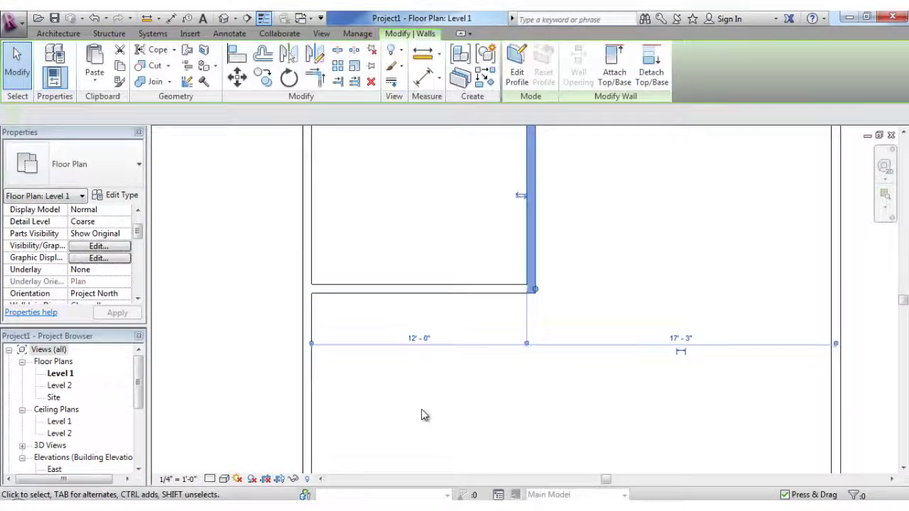
left_click(422, 415)
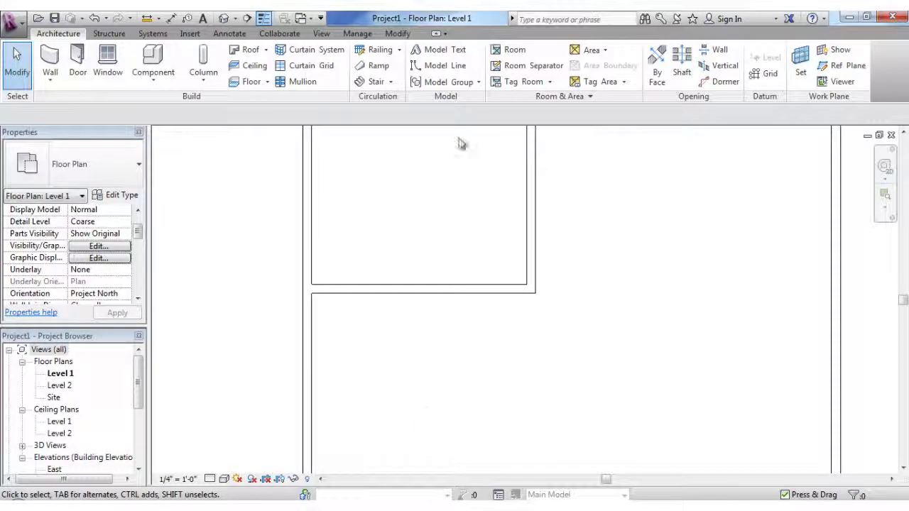
- Measure the small room's inside width between two references along the horizontal partition
left_click(158, 17)
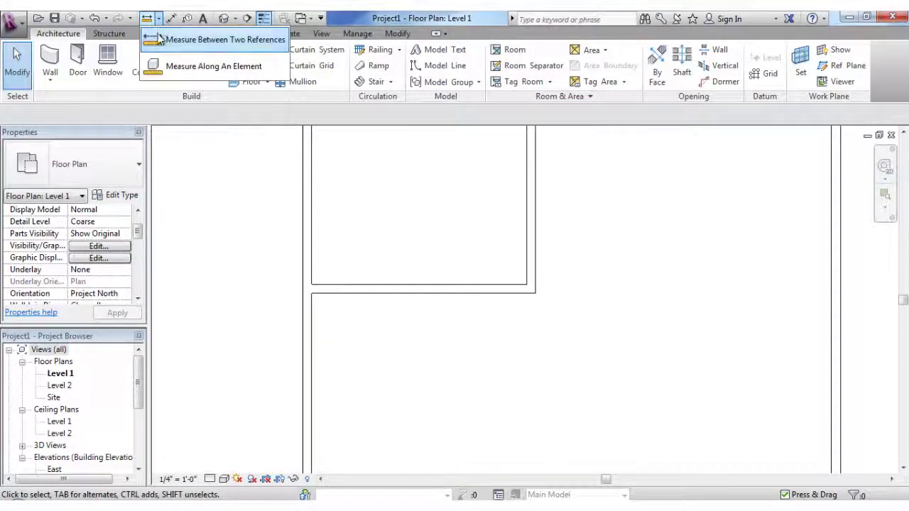
left_click(159, 40)
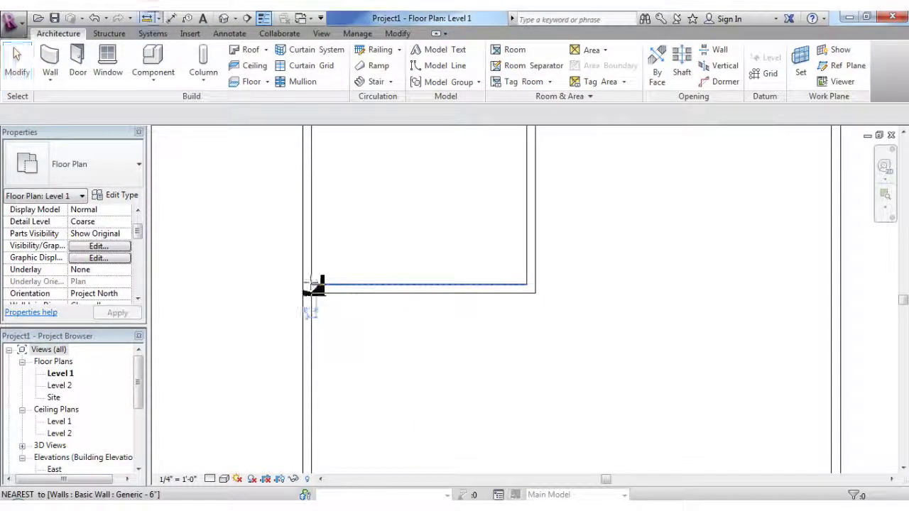
left_click(313, 285)
left_click(526, 284)
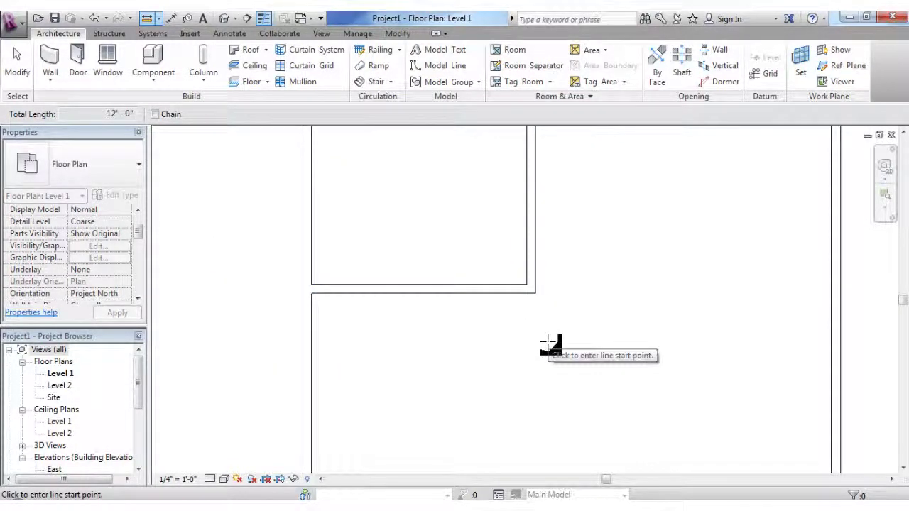
key("Escape")
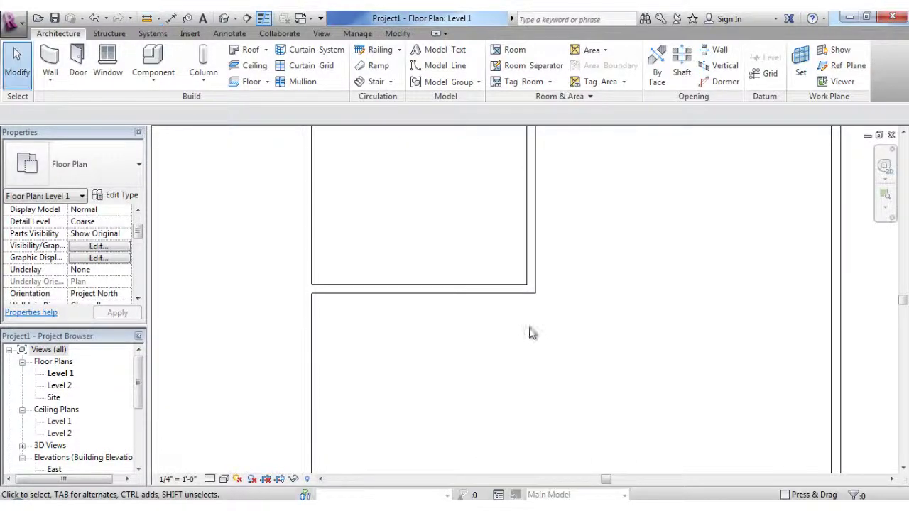
- Move the horizontal partition's witness line to its face inside the small room and set its clear distance from the top exterior wall to 13'
left_click(498, 291)
scroll(570, 344, "down", 2)
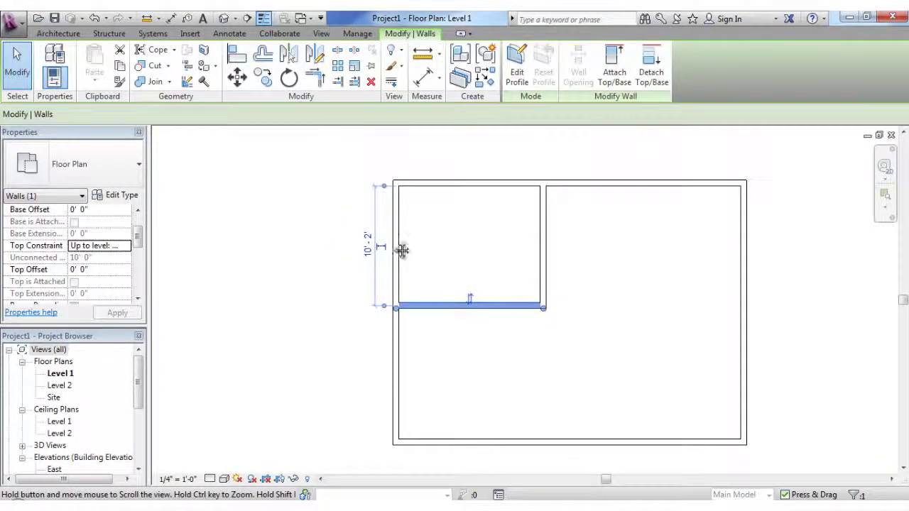
scroll(399, 247, "down", 1)
scroll(398, 247, "up", 1)
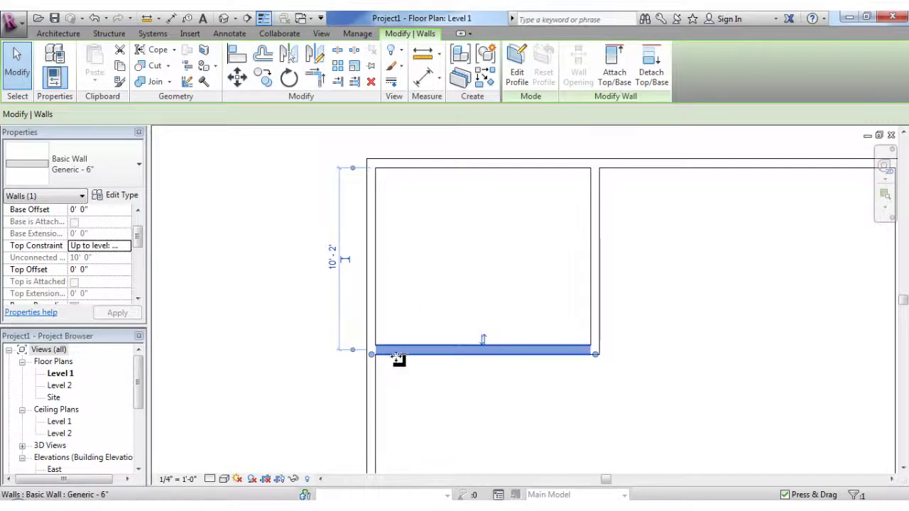
left_click(353, 350)
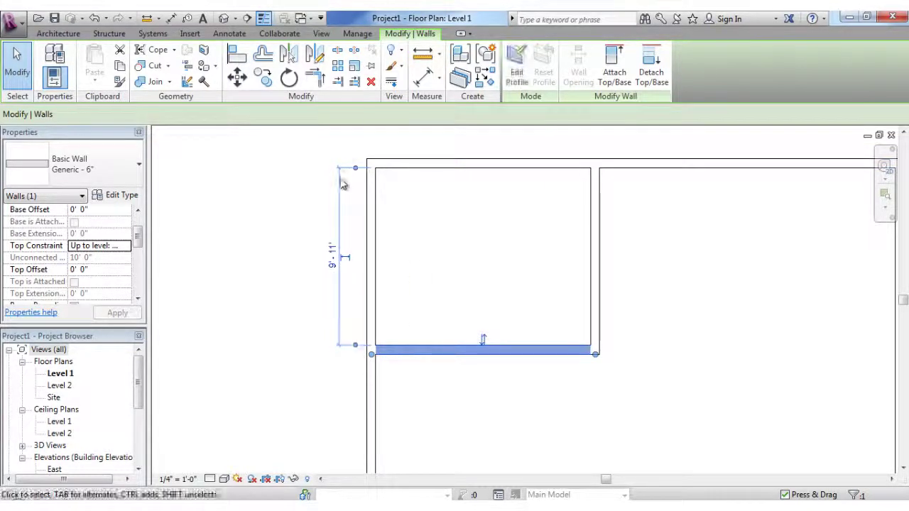
left_click(332, 257)
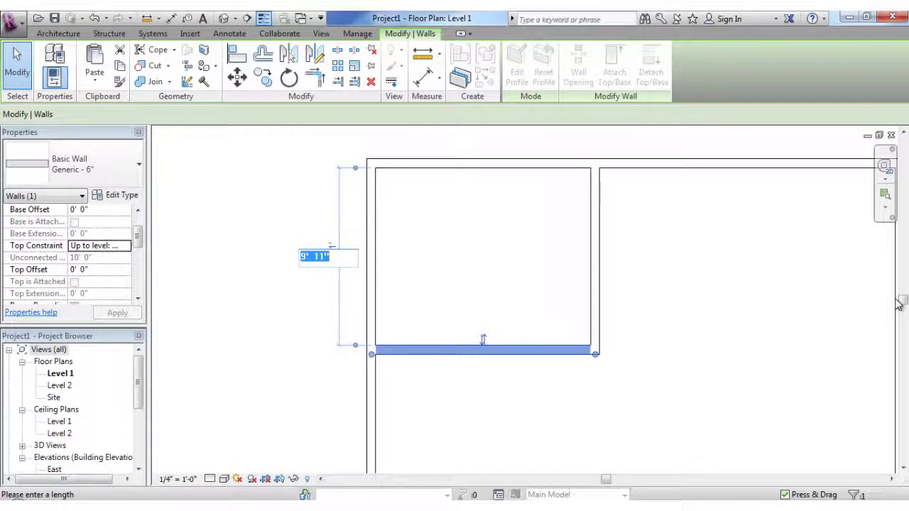
type("13")
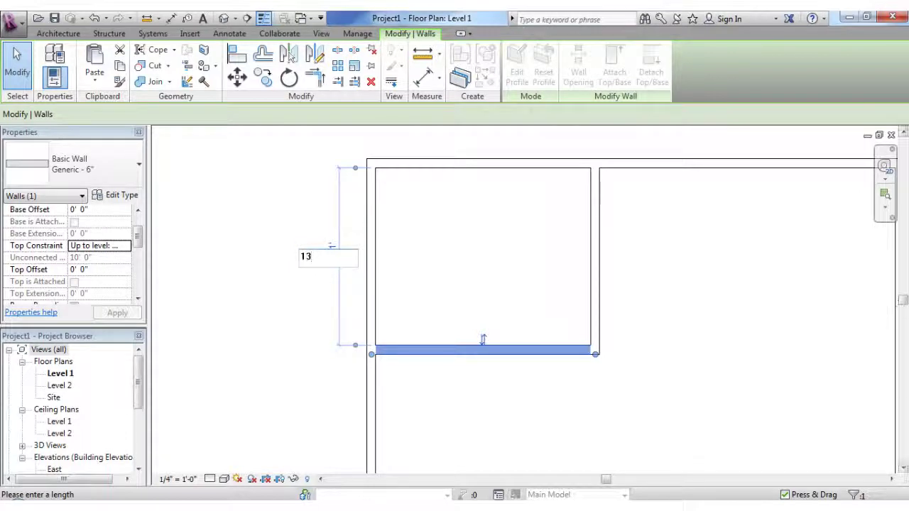
key("Return")
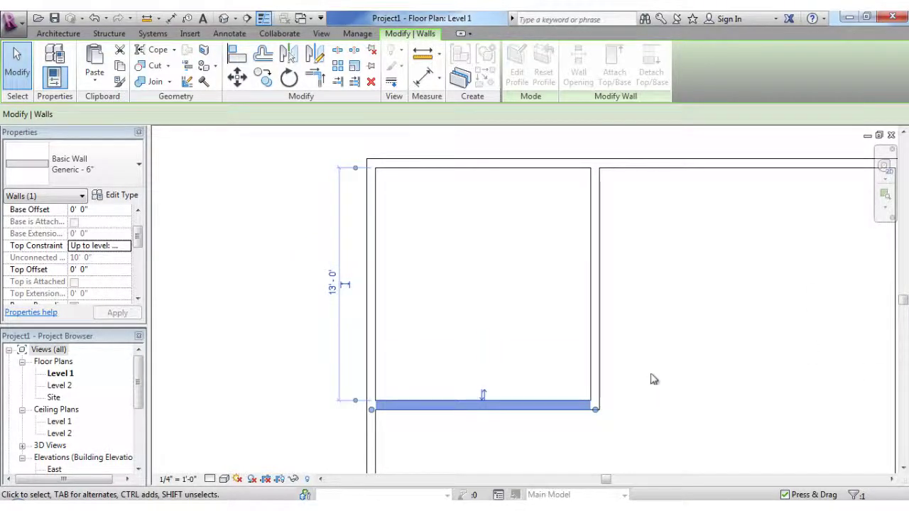
scroll(653, 379, "down", 3)
left_click(724, 368)
middle_click_drag(724, 369, 426, 265)
scroll(568, 331, "down", 1)
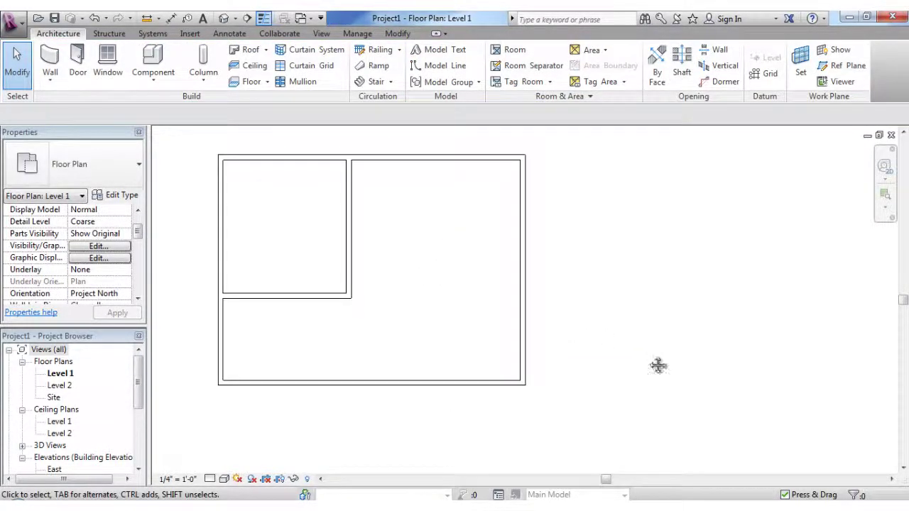
middle_click_drag(658, 366, 640, 370)
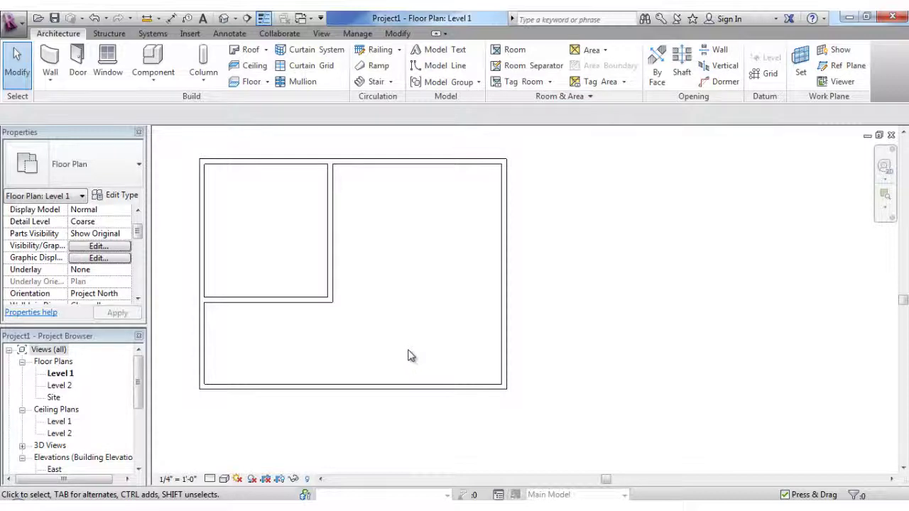
middle_click_drag(411, 355, 531, 362)
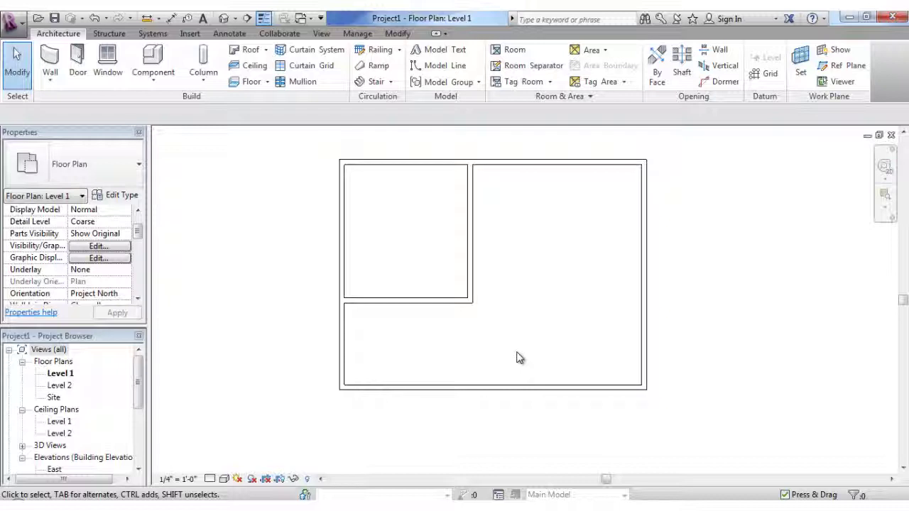
scroll(519, 357, "down", 2)
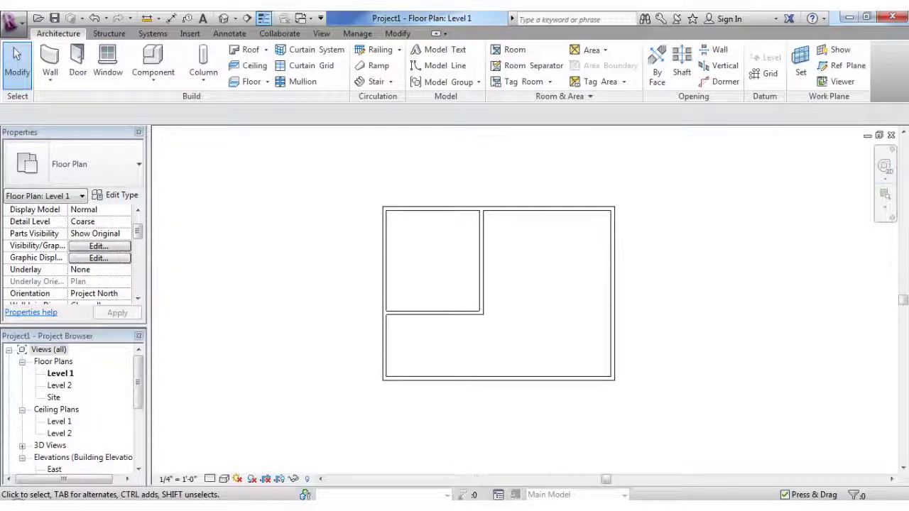
left_click(454, 505)
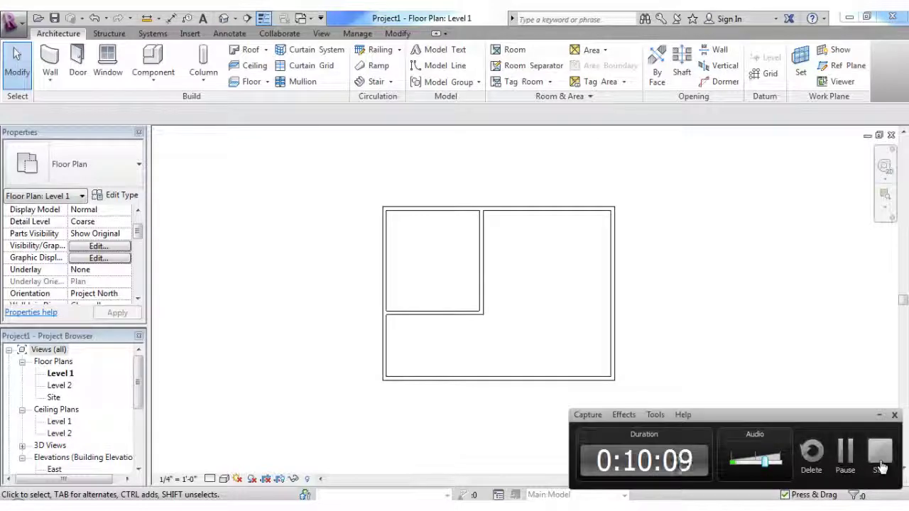